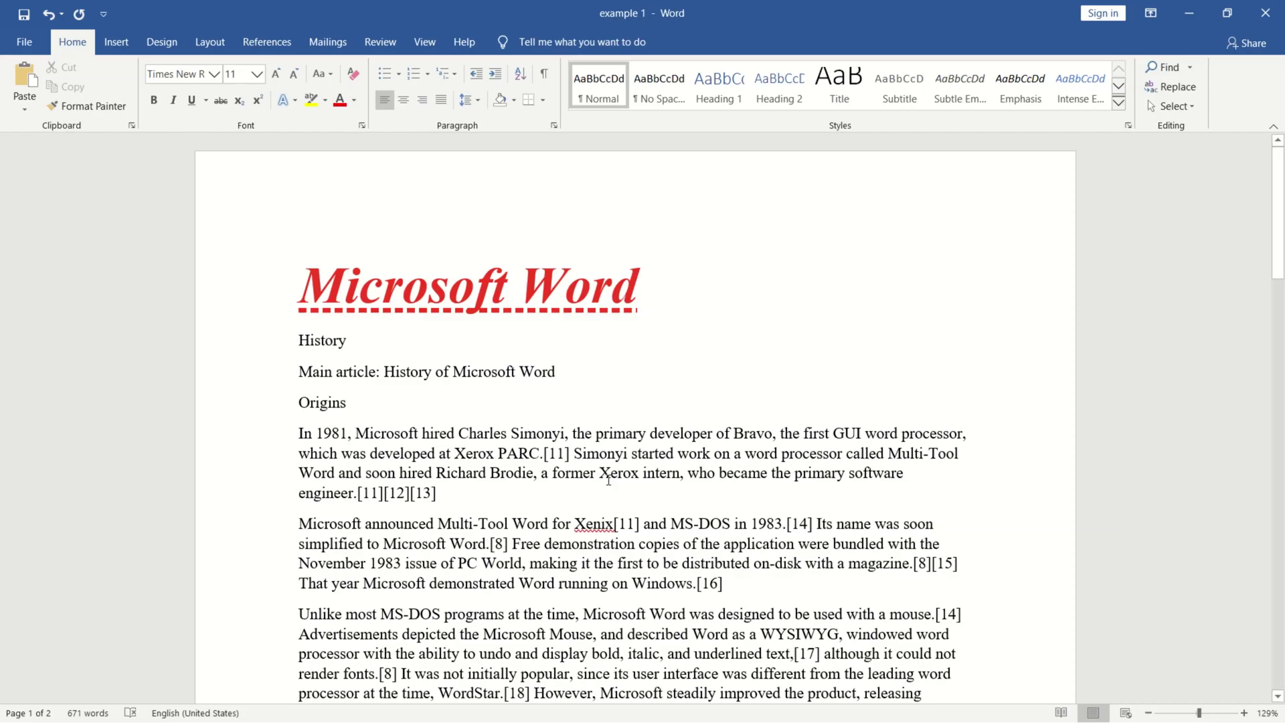
Select the History line beneath the red 'Microsoft Word' title.
click(282, 353)
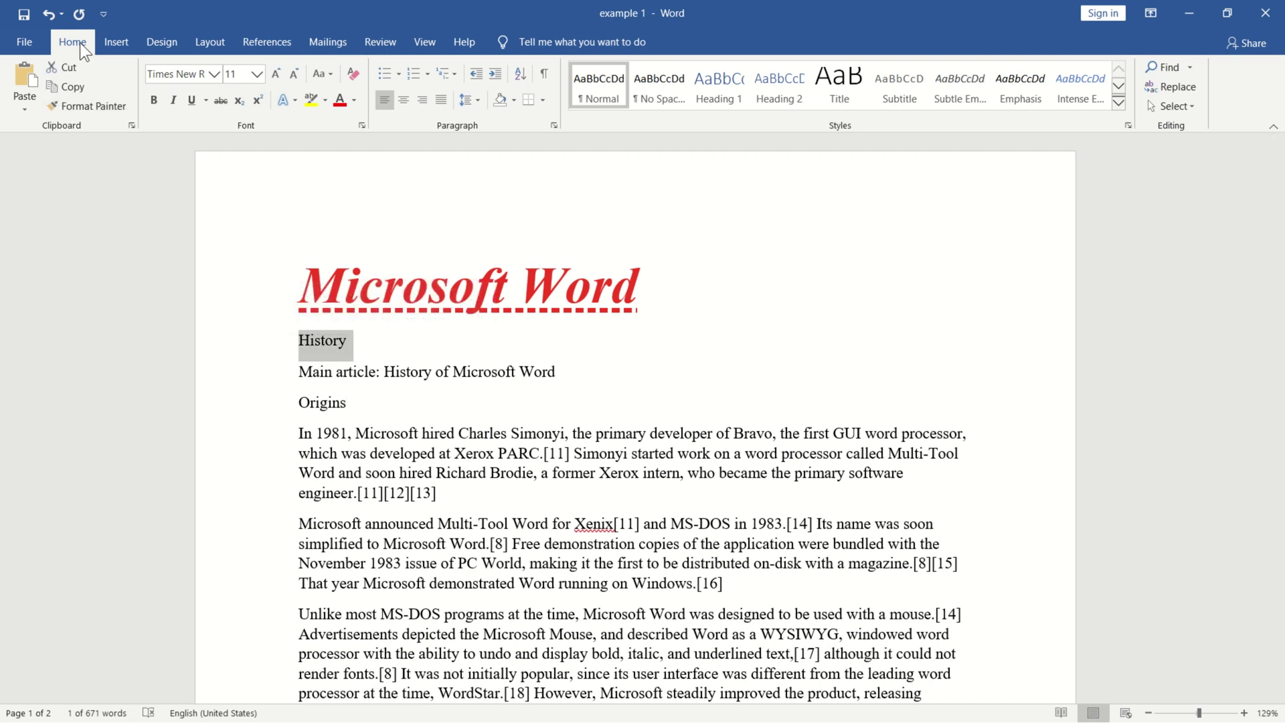
click(844, 131)
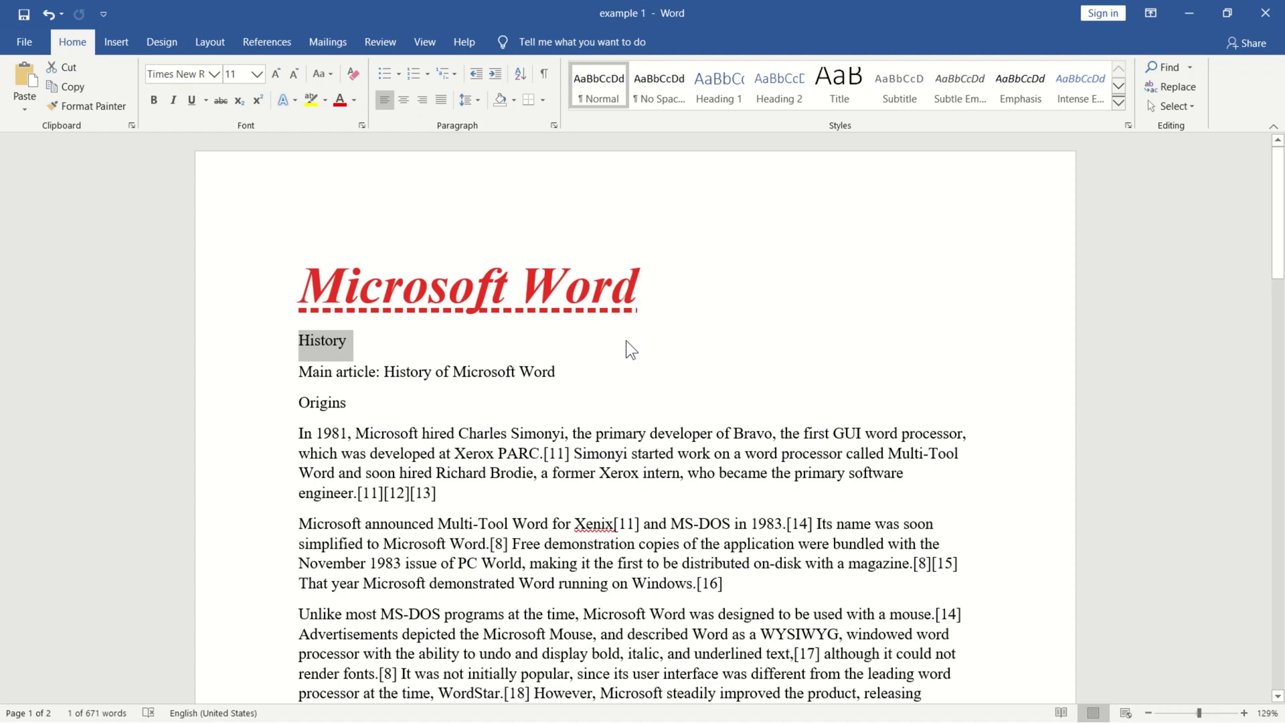
Apply the Intense Reference style to the History line, making it blue bold small caps.
click(1117, 105)
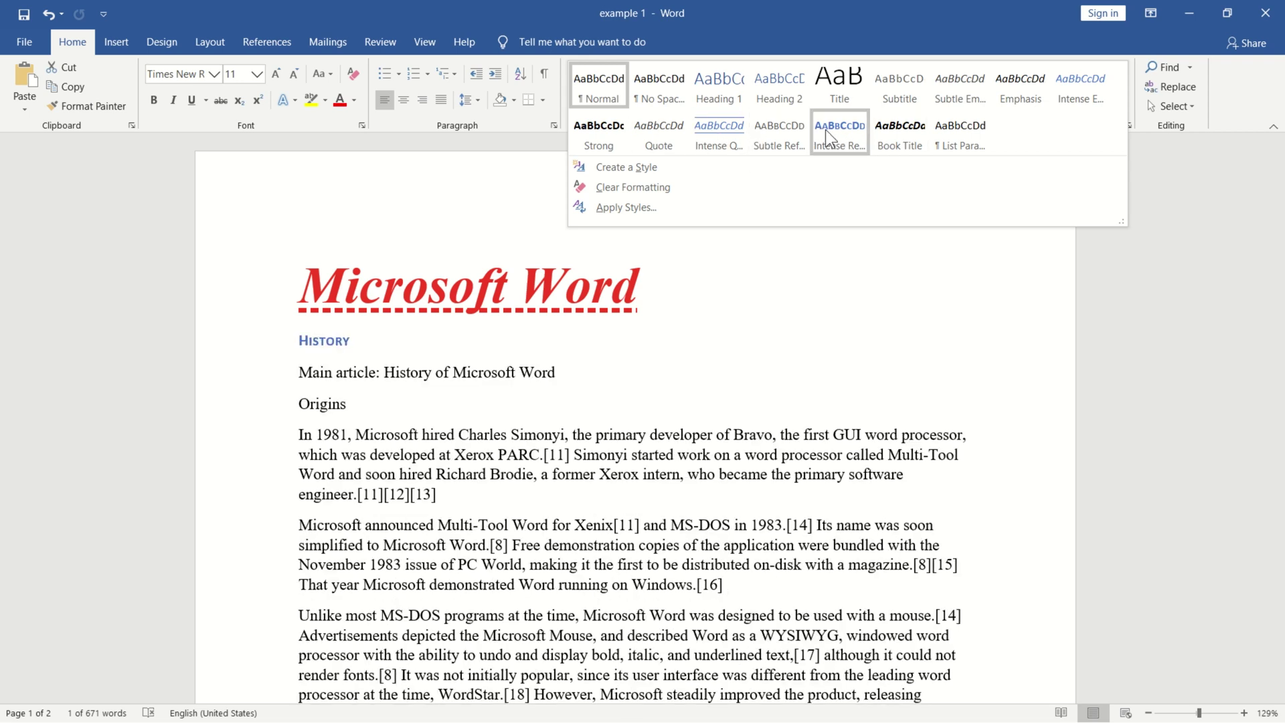
click(825, 130)
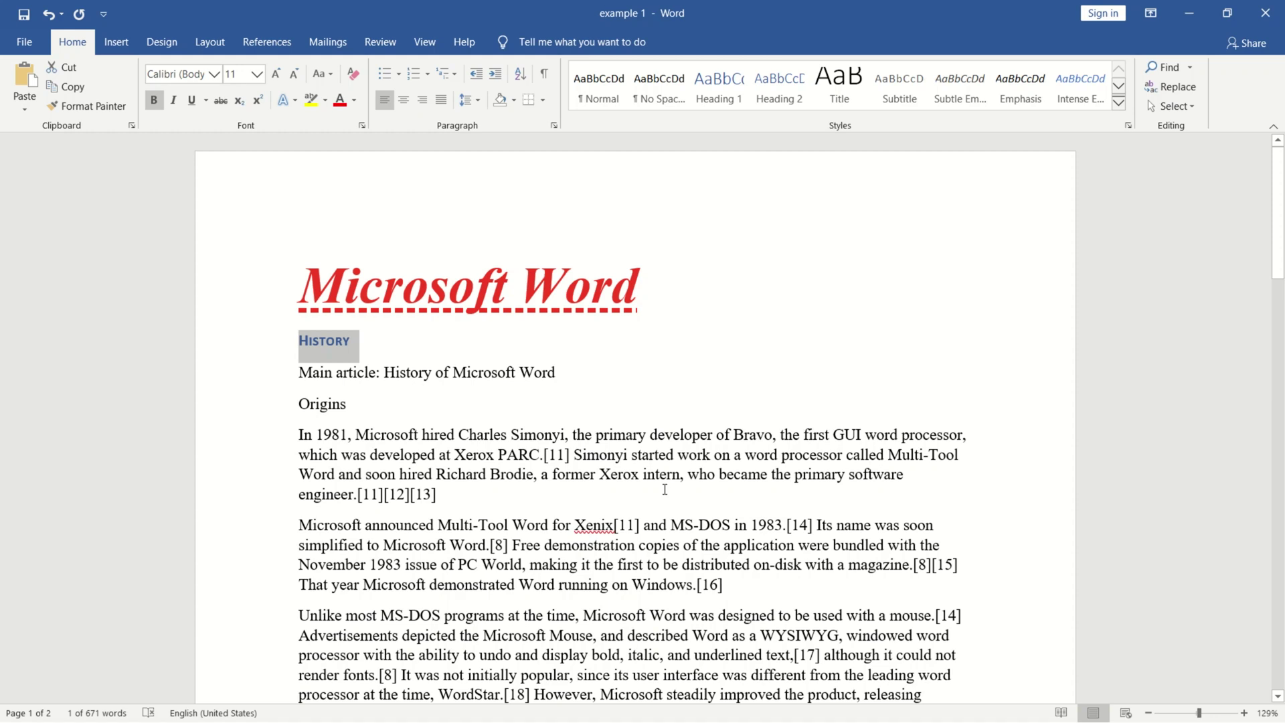
click(275, 350)
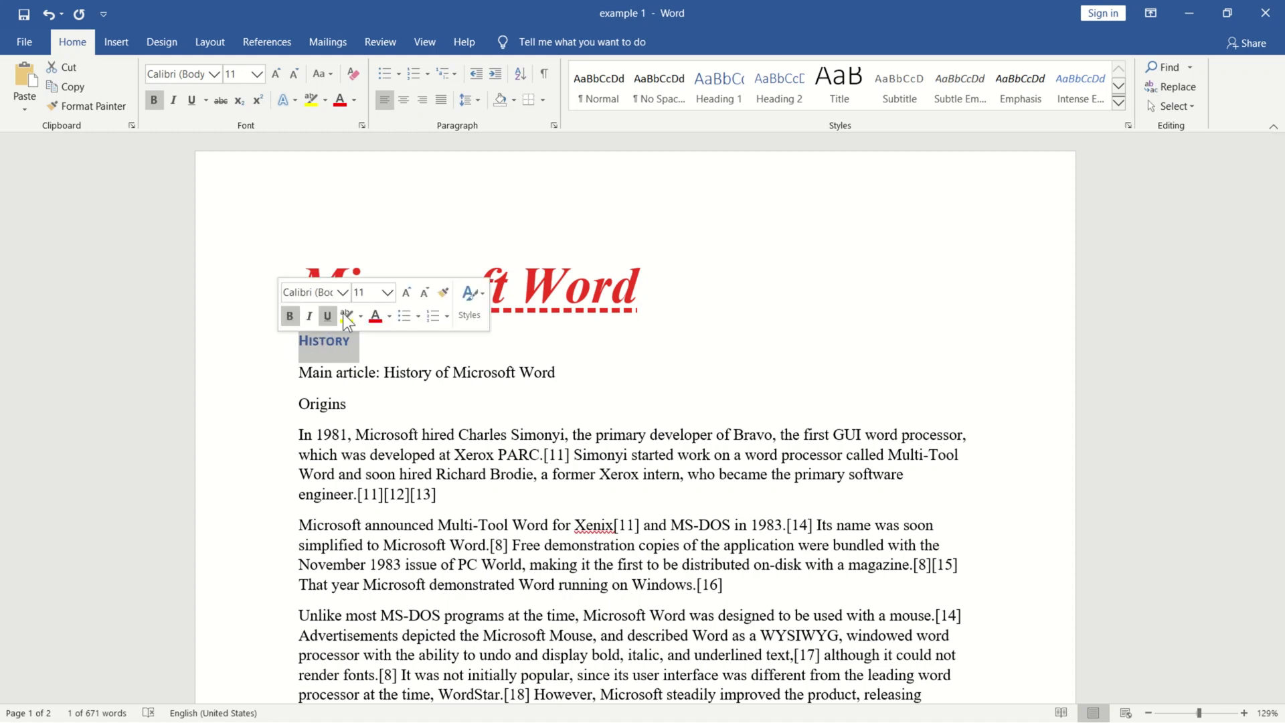
click(478, 308)
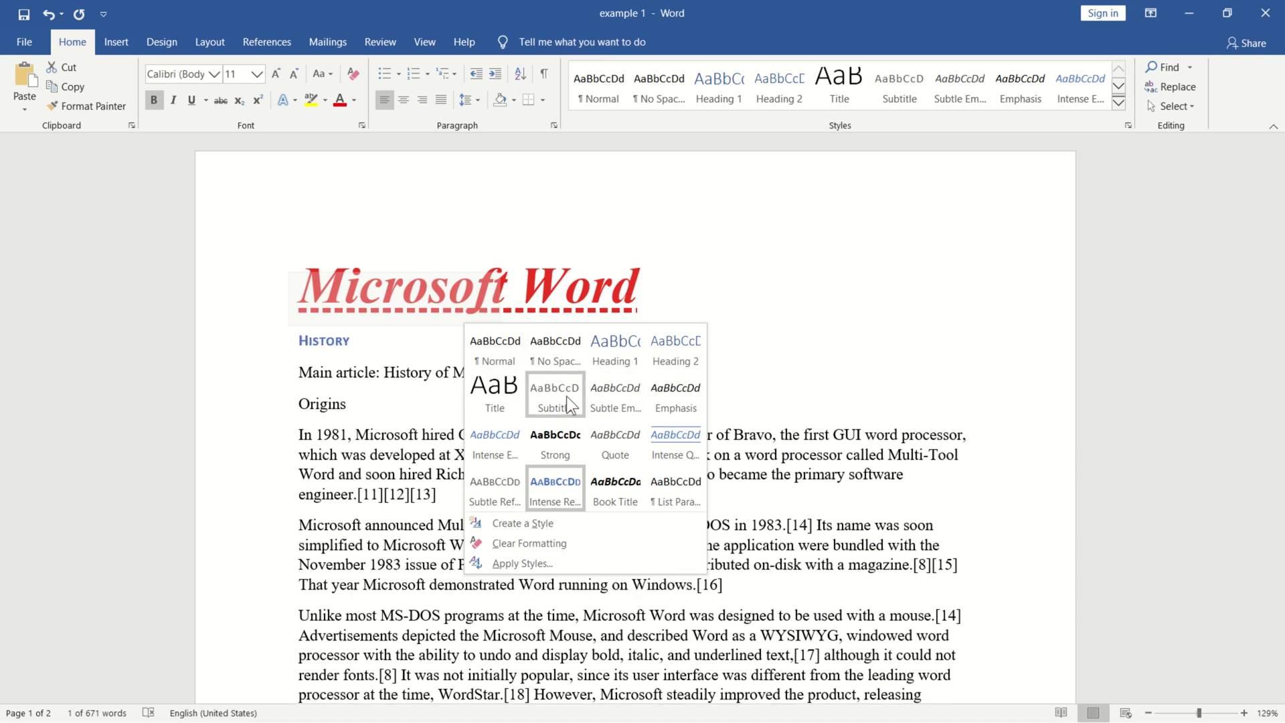
click(572, 491)
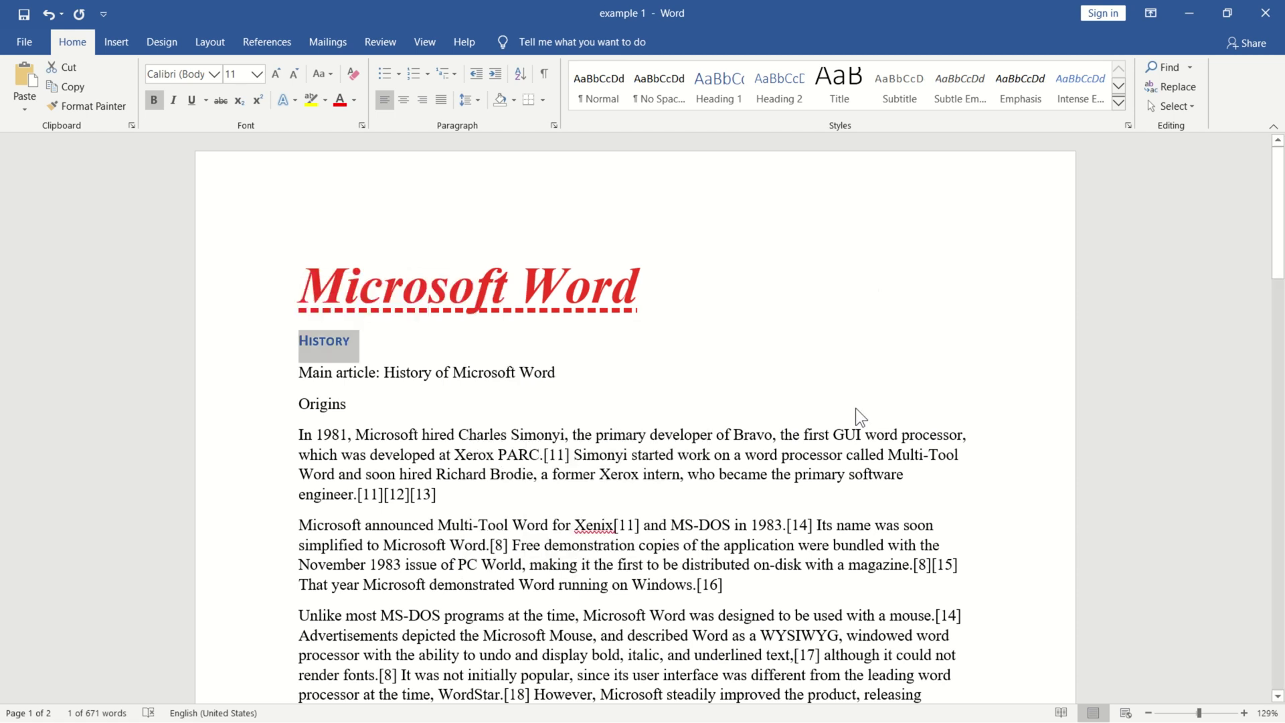
click(1118, 103)
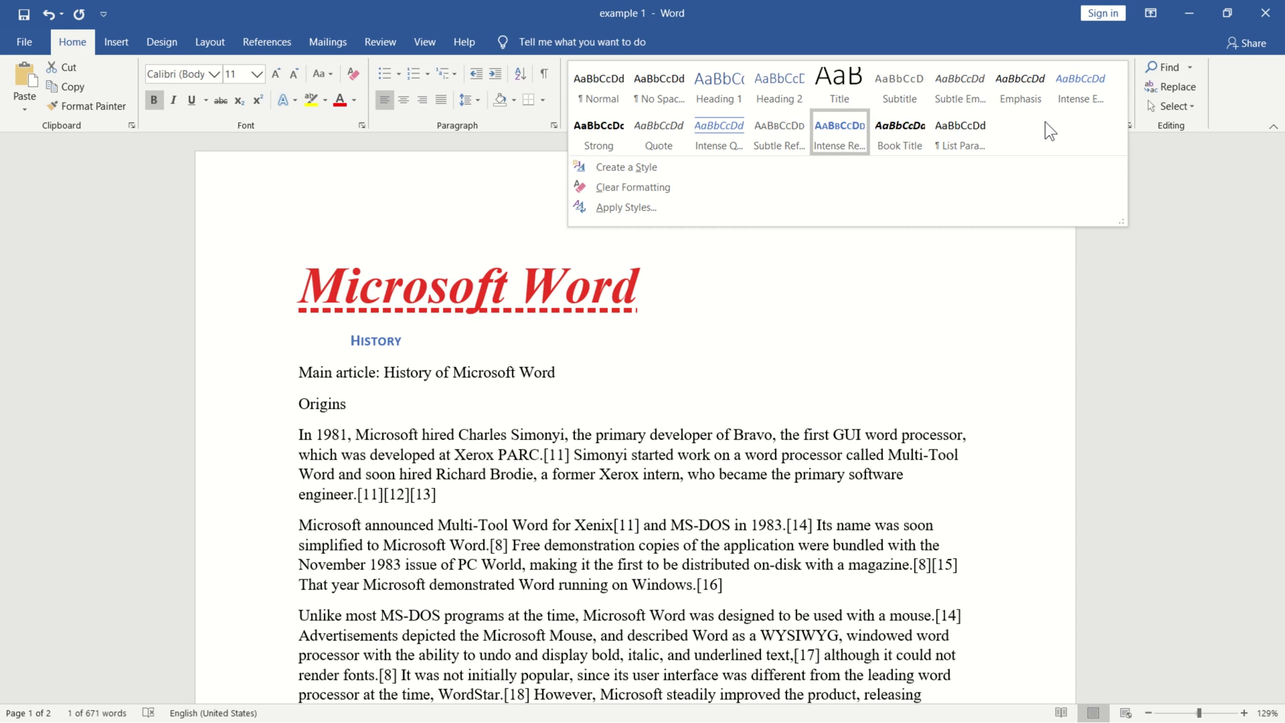
key(Escape)
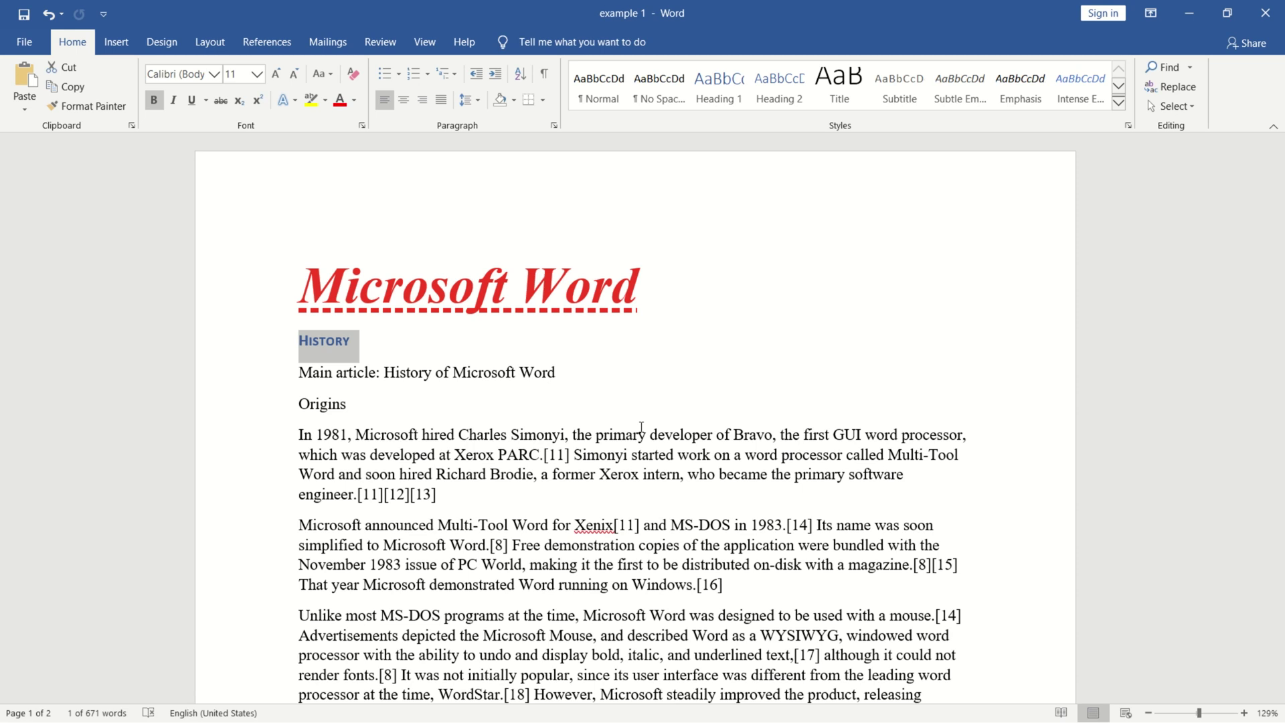
Select the entire red 'Microsoft Word' title line and expand the Styles gallery.
double_click(307, 288)
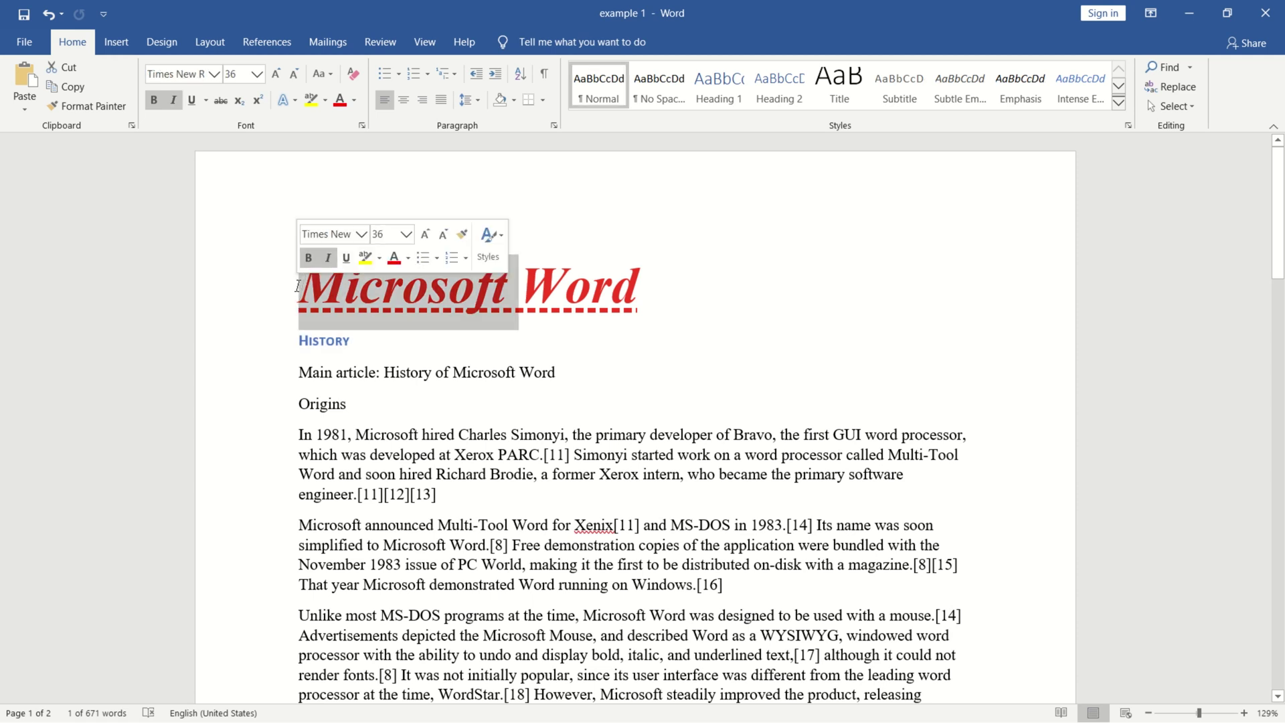
click(645, 284)
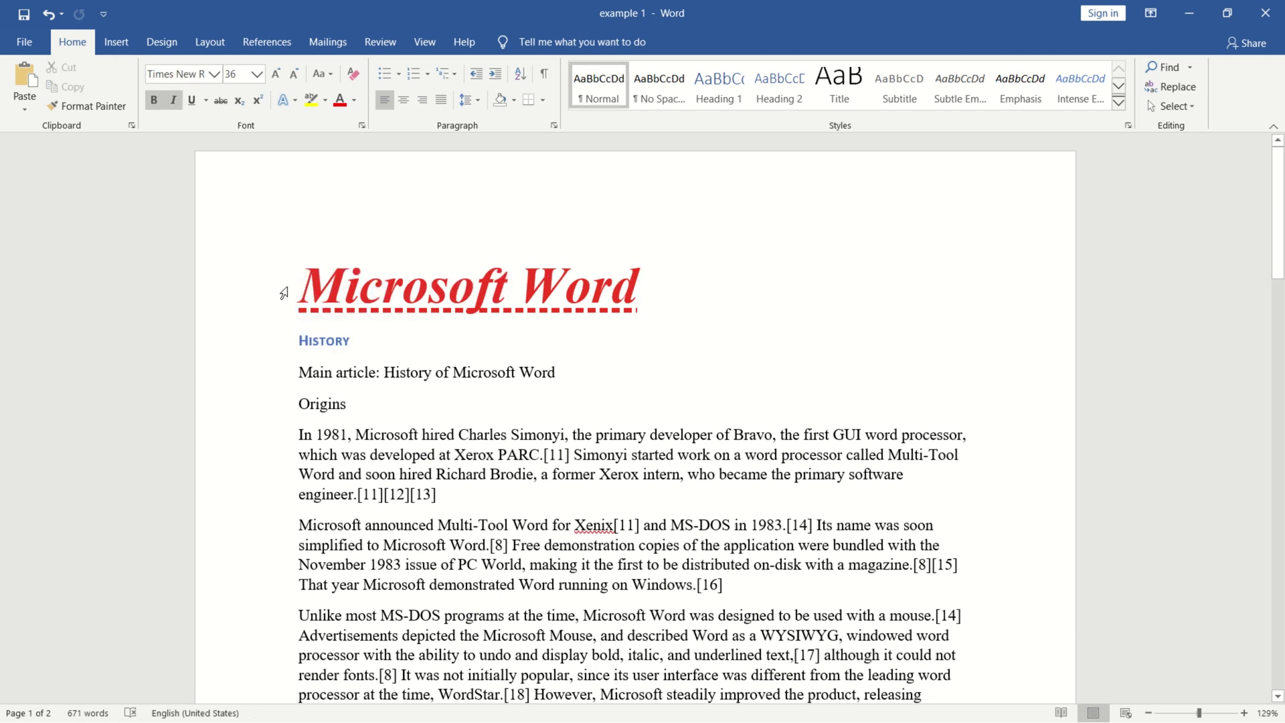
triple_click(327, 284)
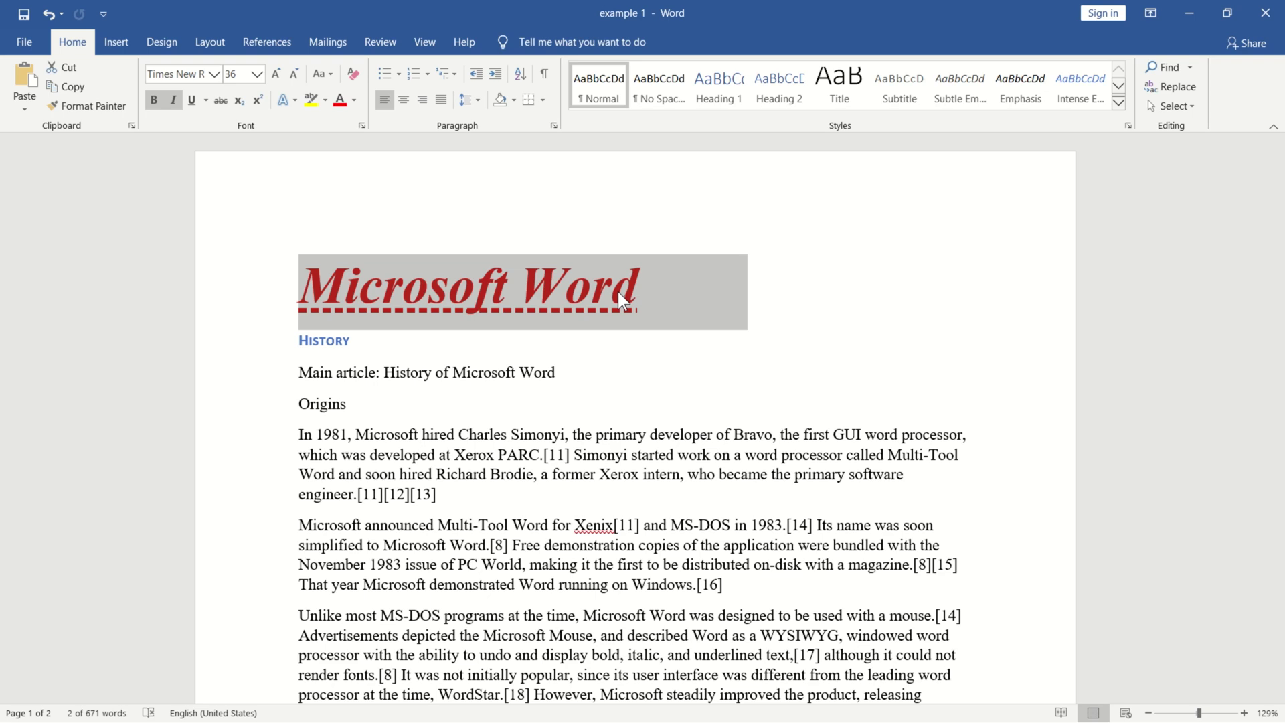
click(1119, 102)
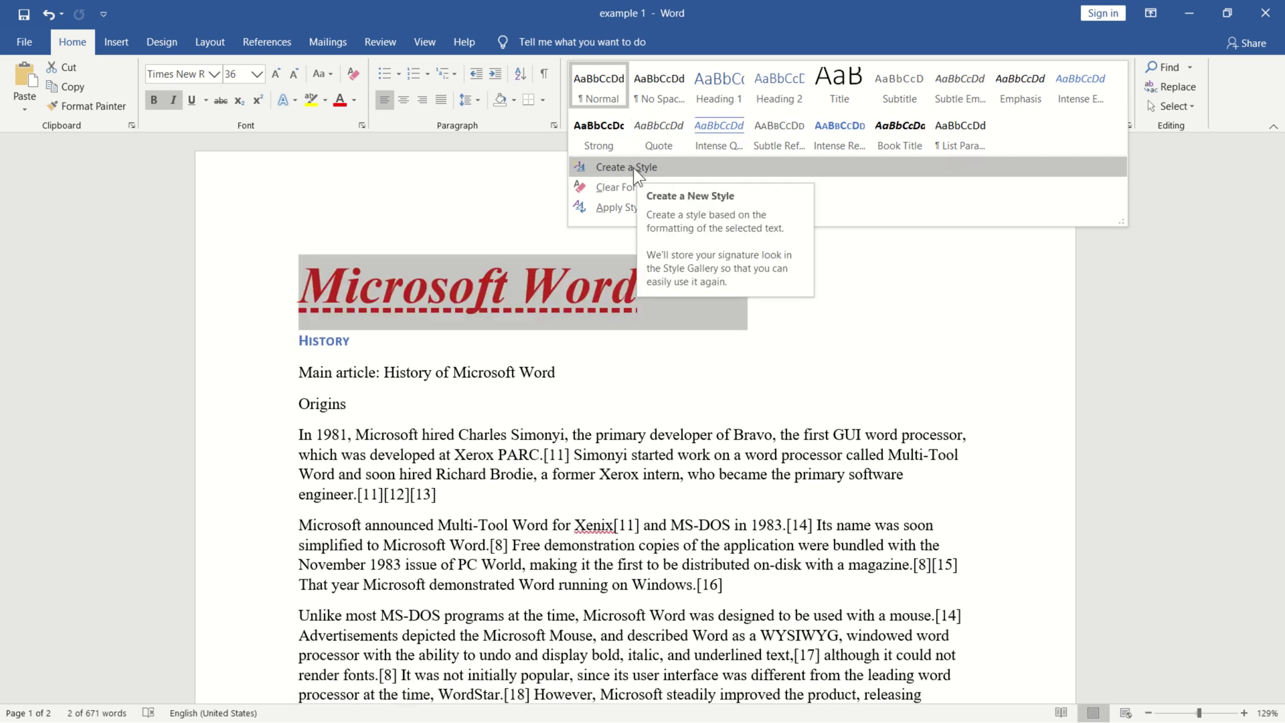
Create a new style named Style1 from the title's red italic dashed-underline formatting.
click(634, 168)
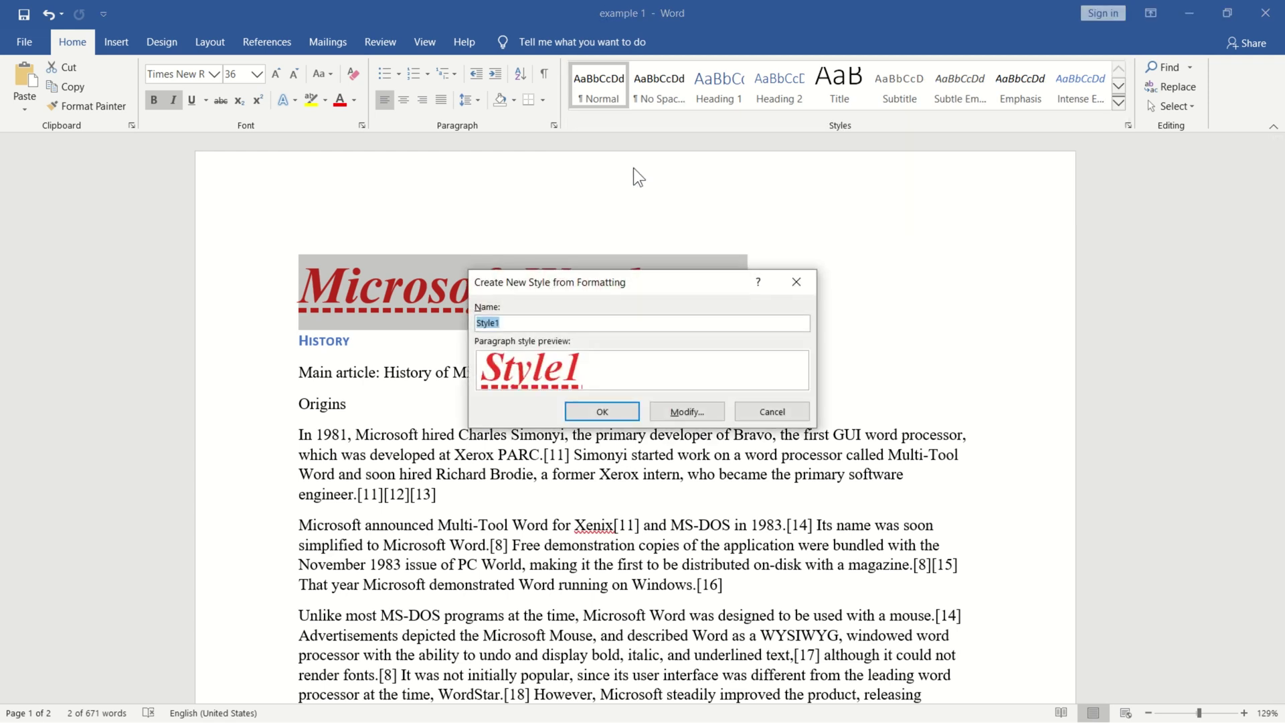
drag(647, 279, 782, 248)
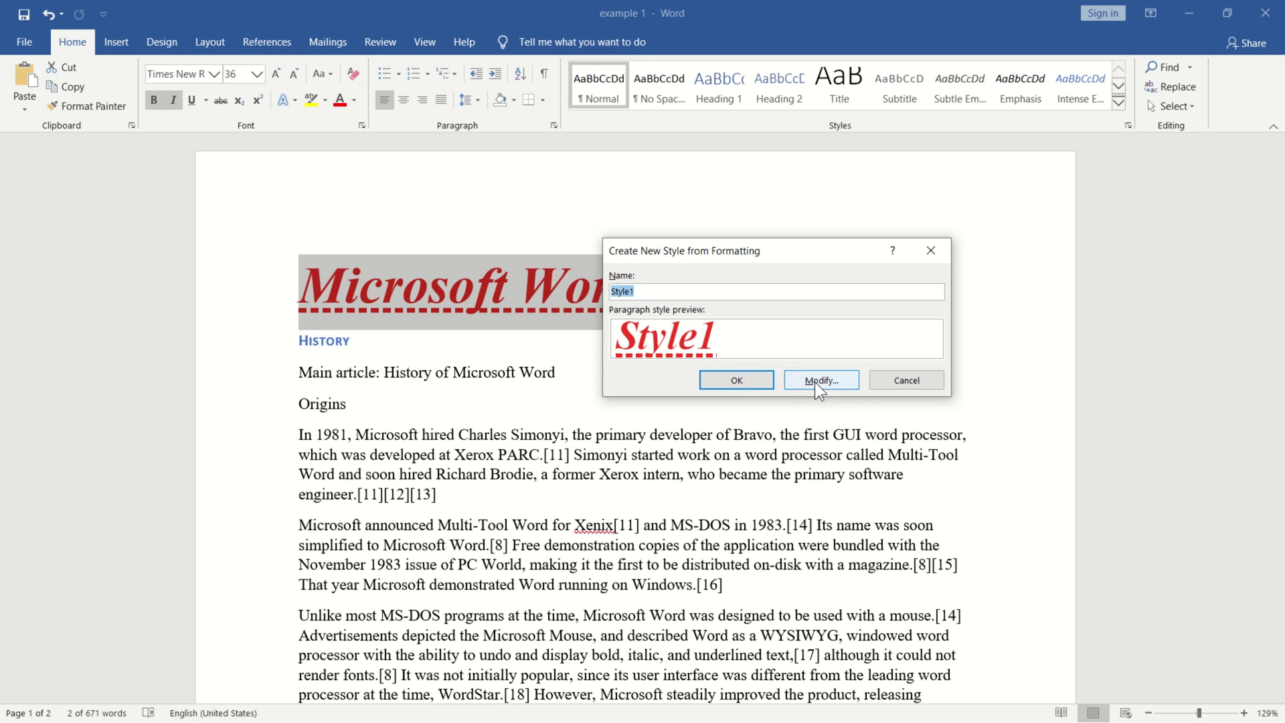
click(750, 380)
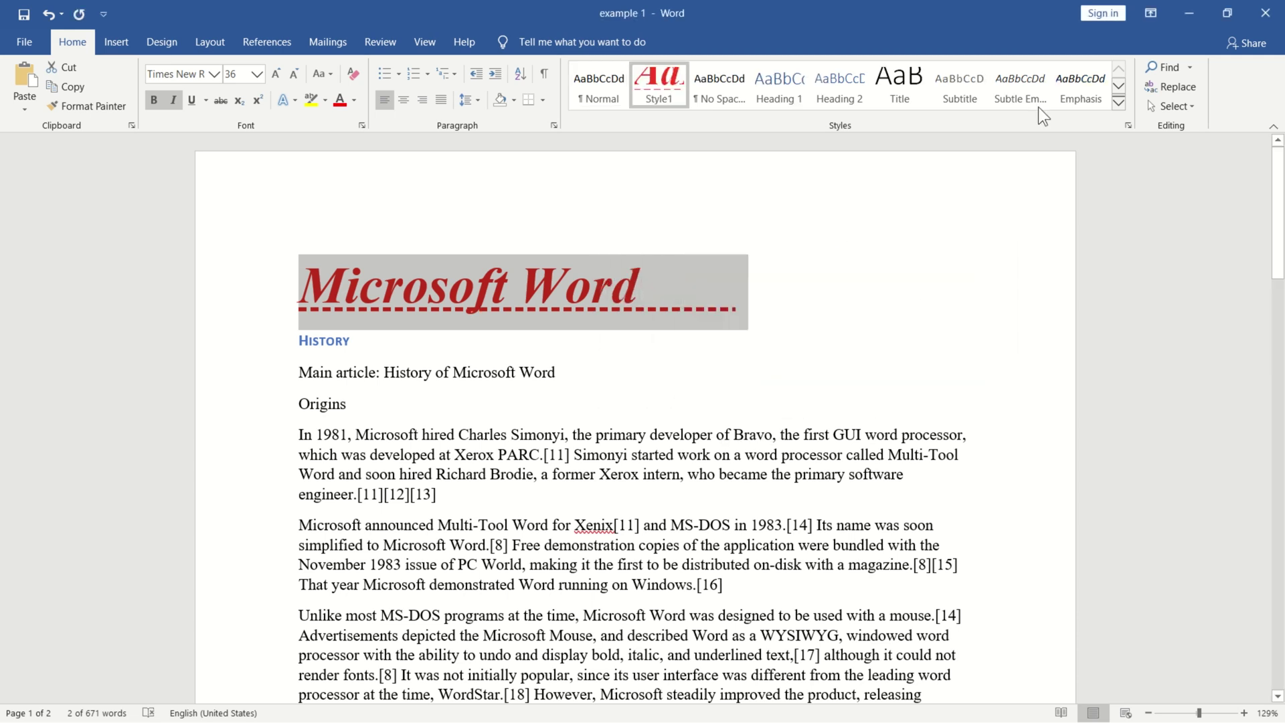
Apply Style1 to the History heading, making it 36-pt italic with a dashed underline.
click(664, 100)
click(340, 347)
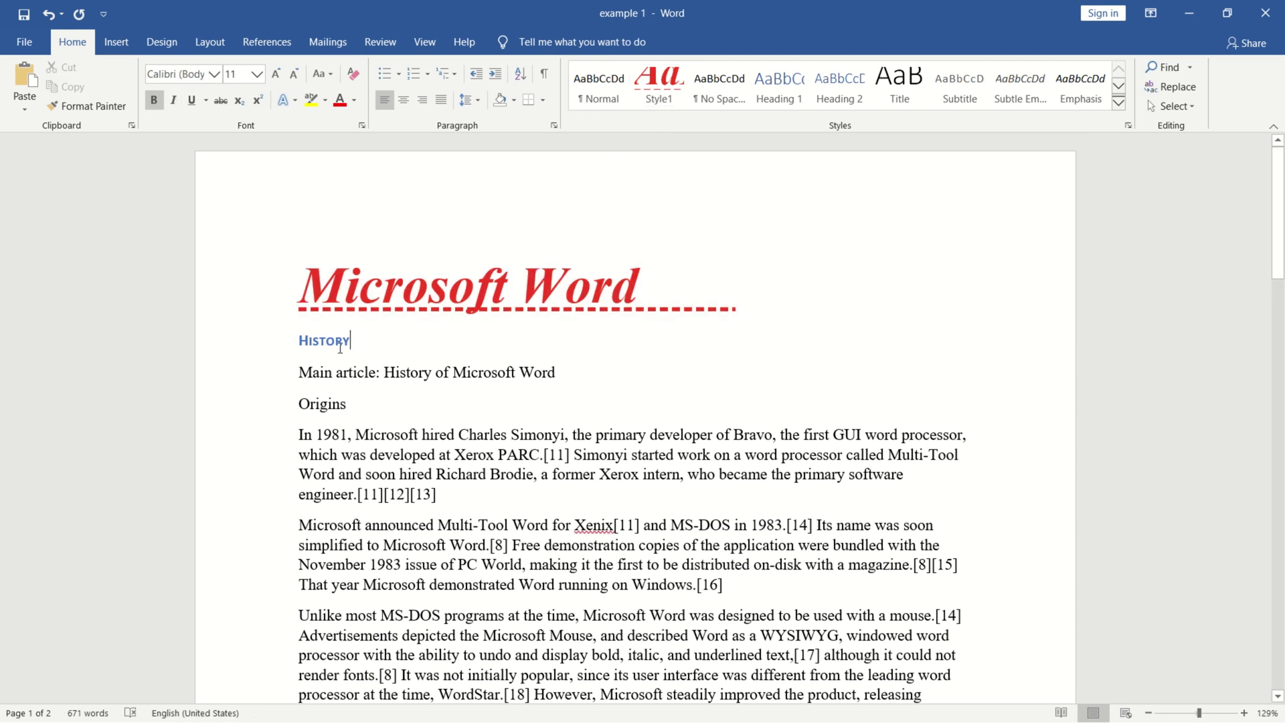
click(282, 350)
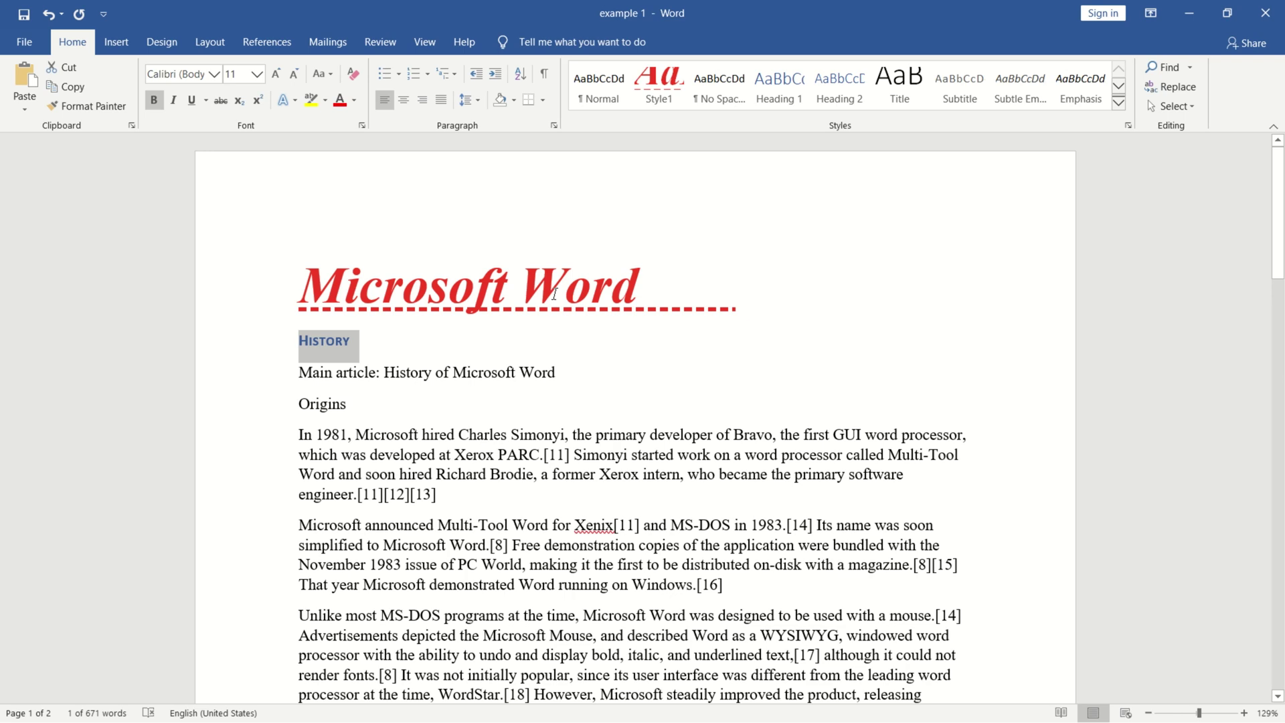
click(668, 90)
click(668, 90)
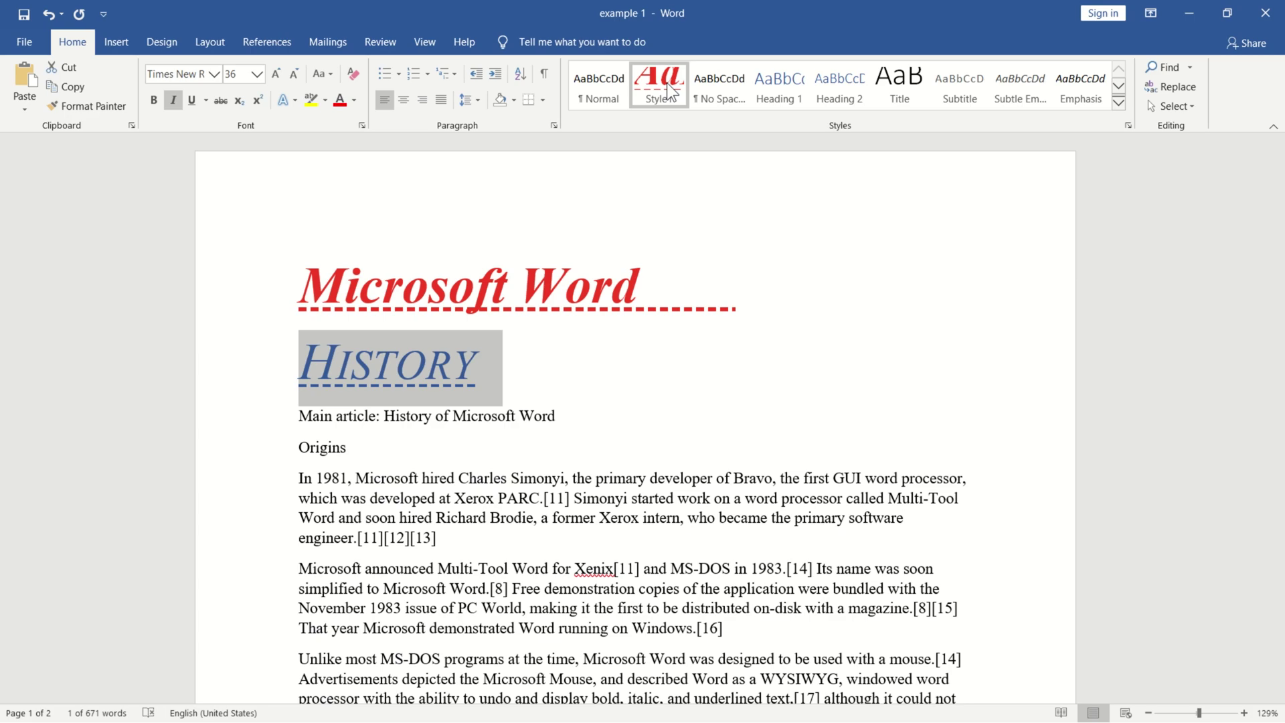
key(Right)
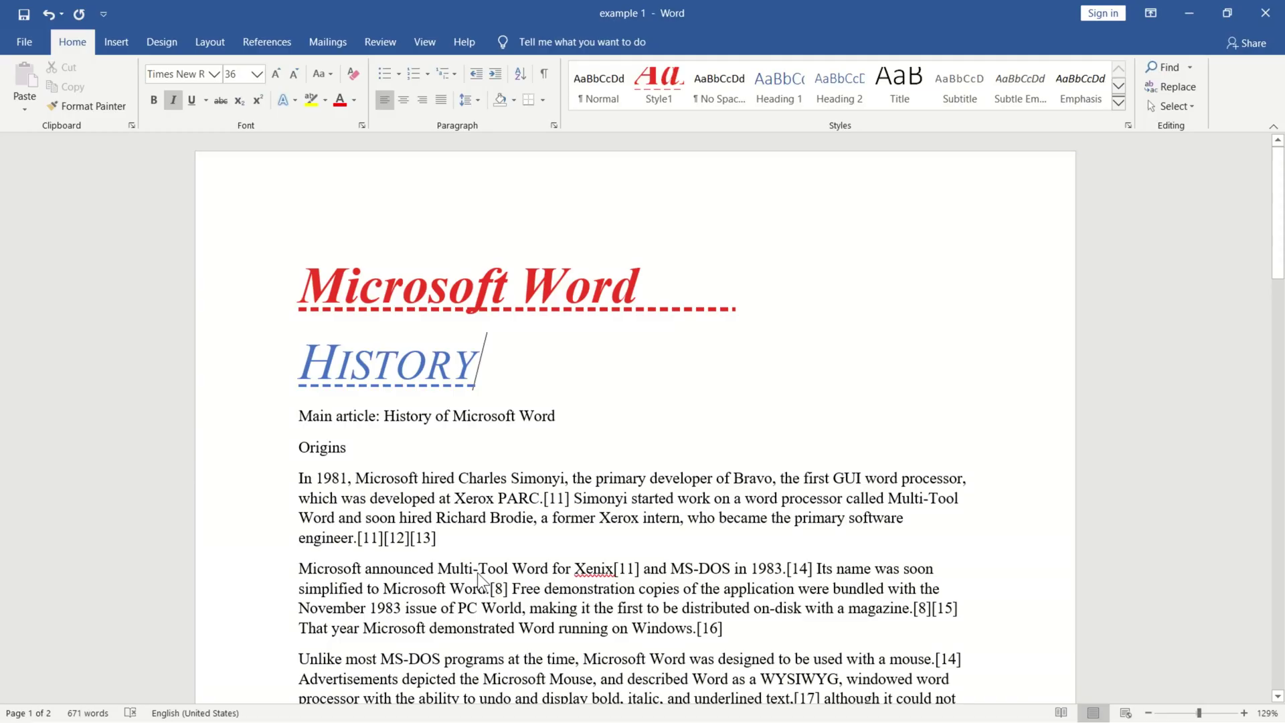
click(267, 383)
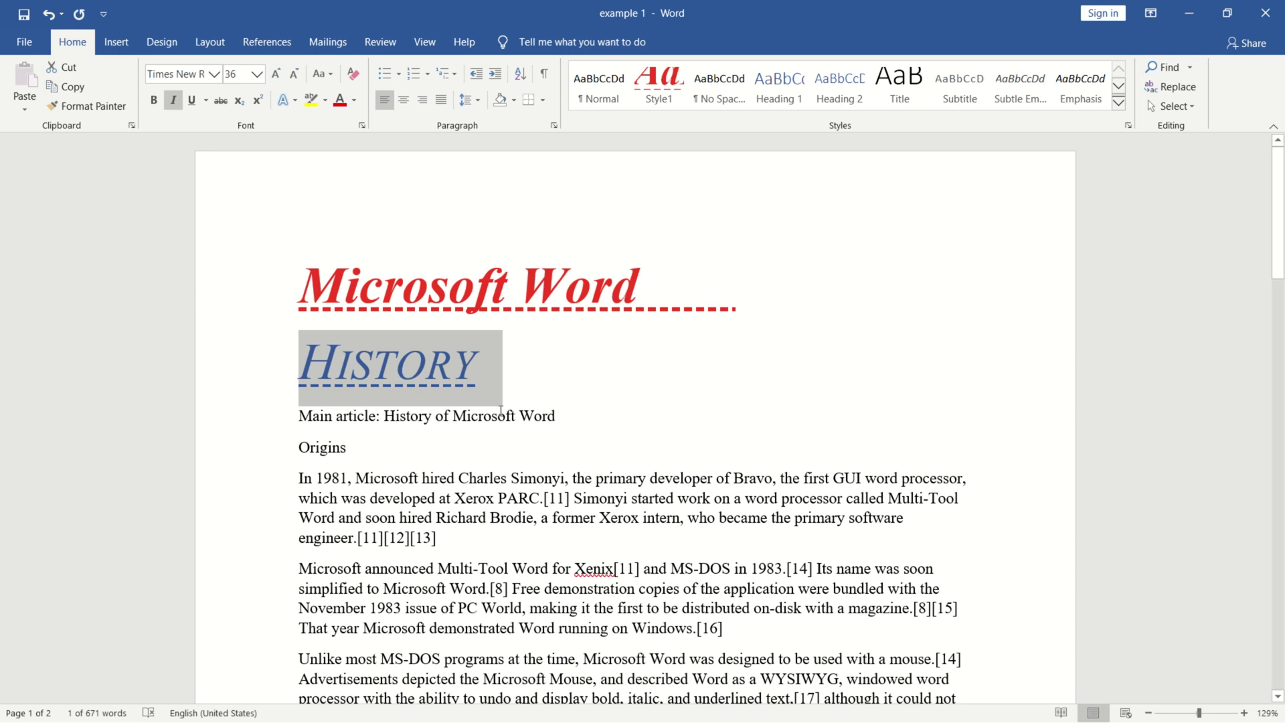
click(266, 431)
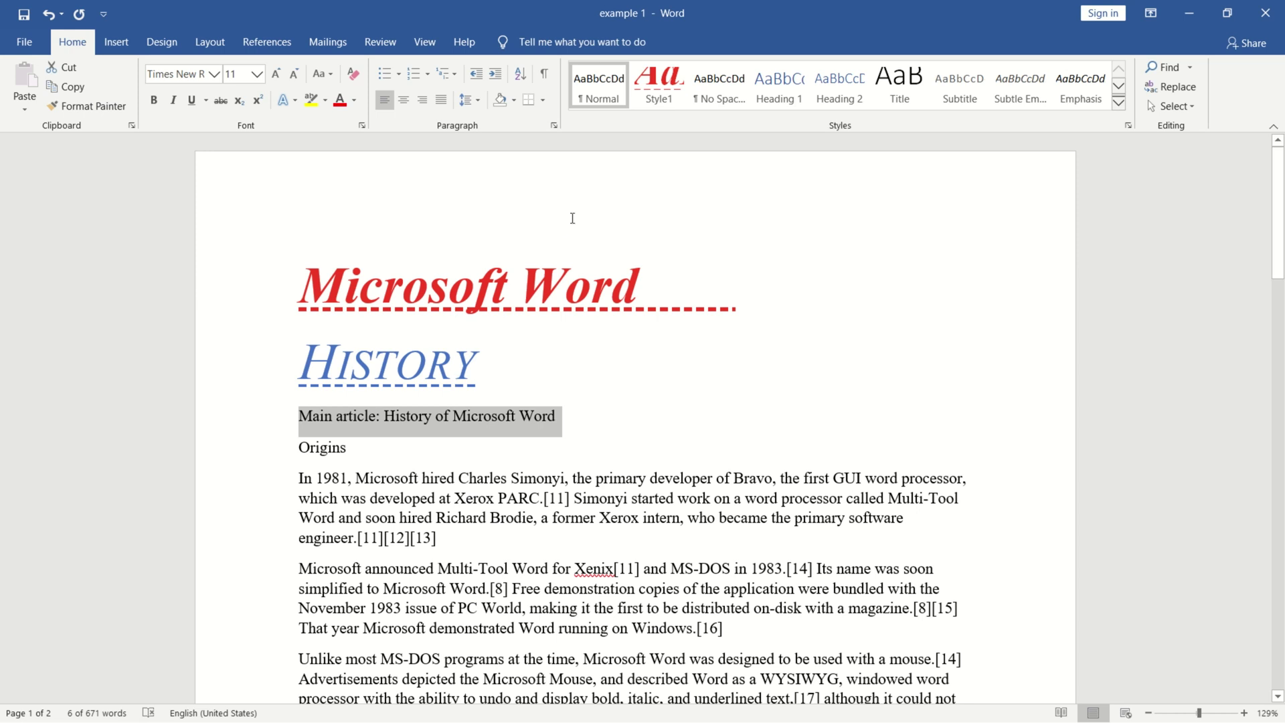
Apply Style1 to the 'Main article: History of Microsoft Word' line.
click(668, 94)
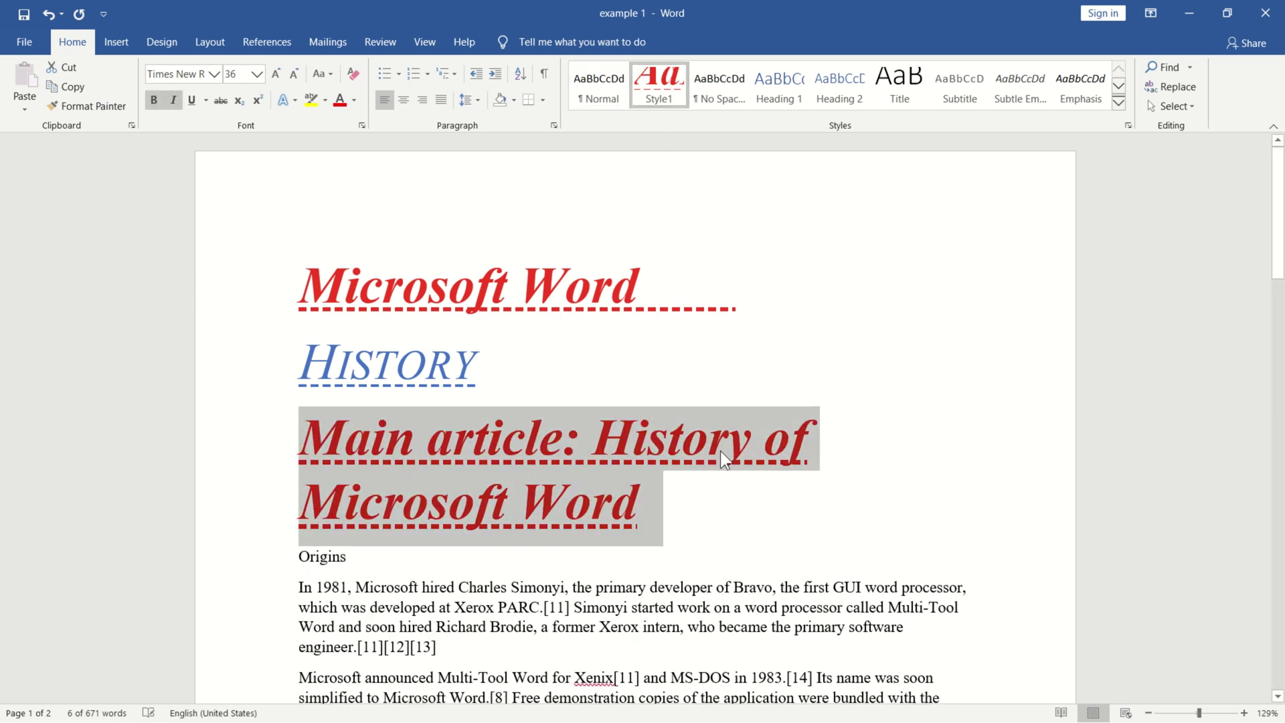
click(718, 512)
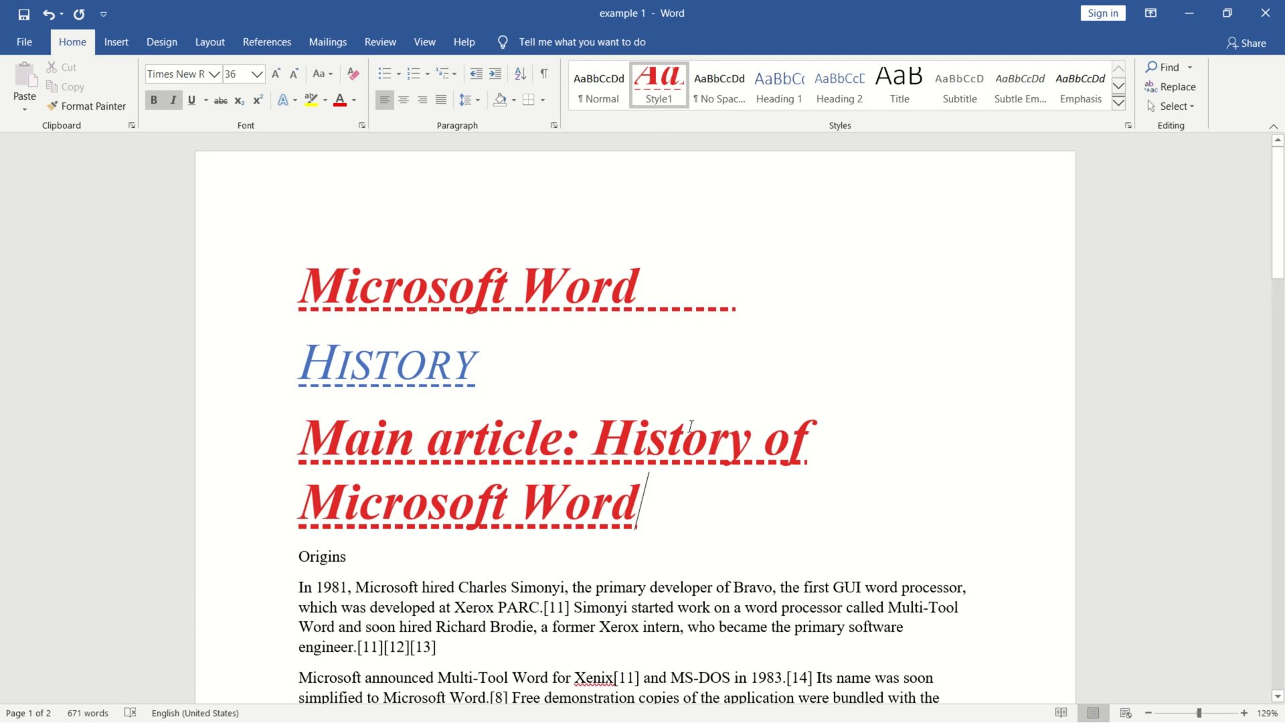
triple_click(590, 372)
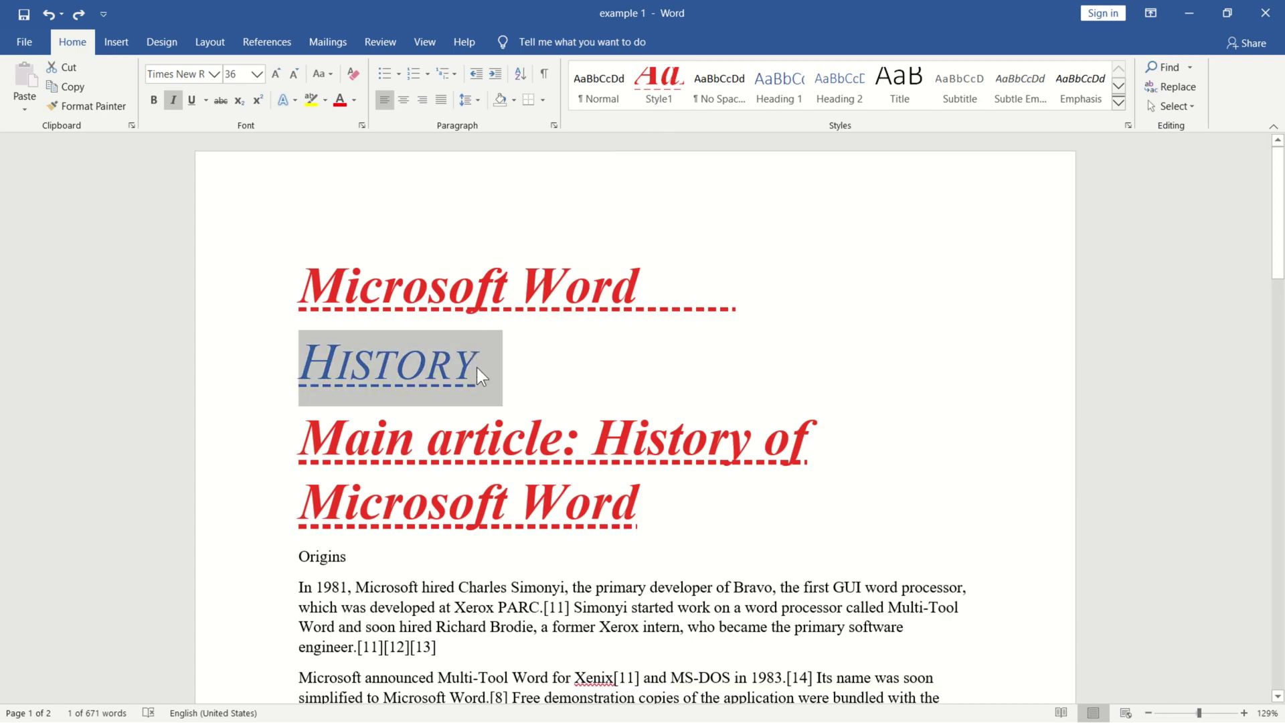
click(1120, 107)
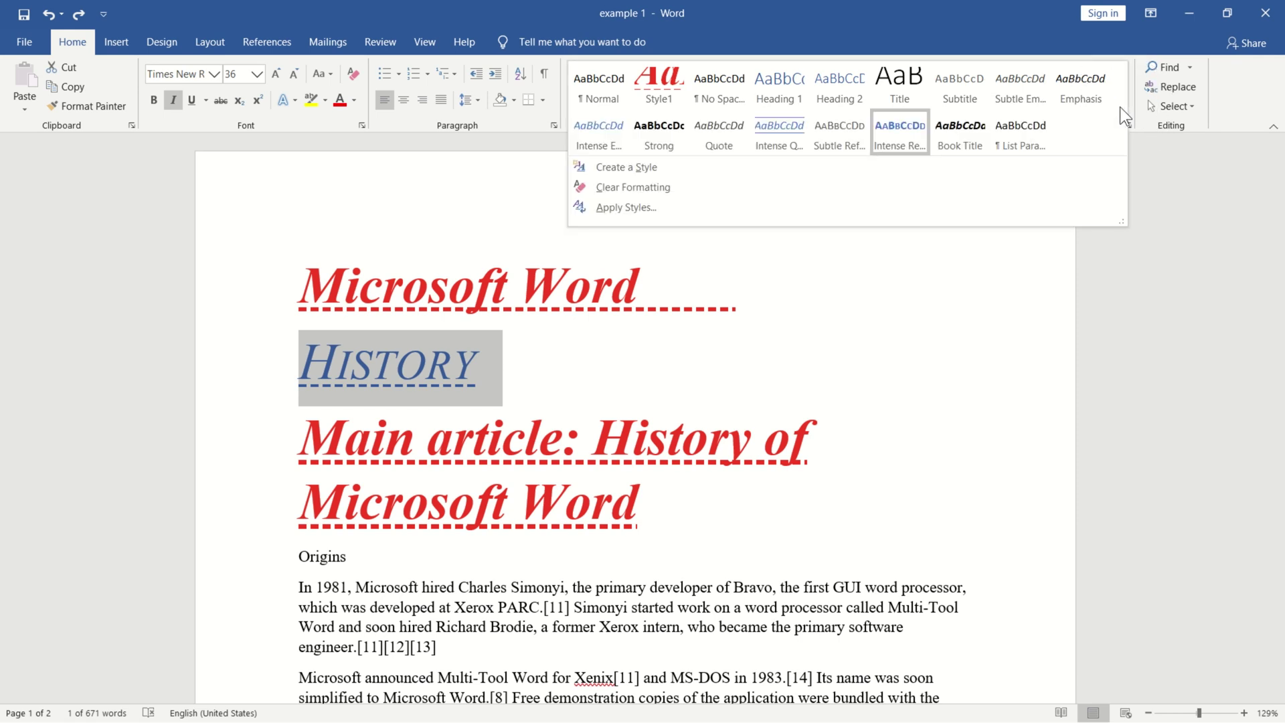
click(630, 187)
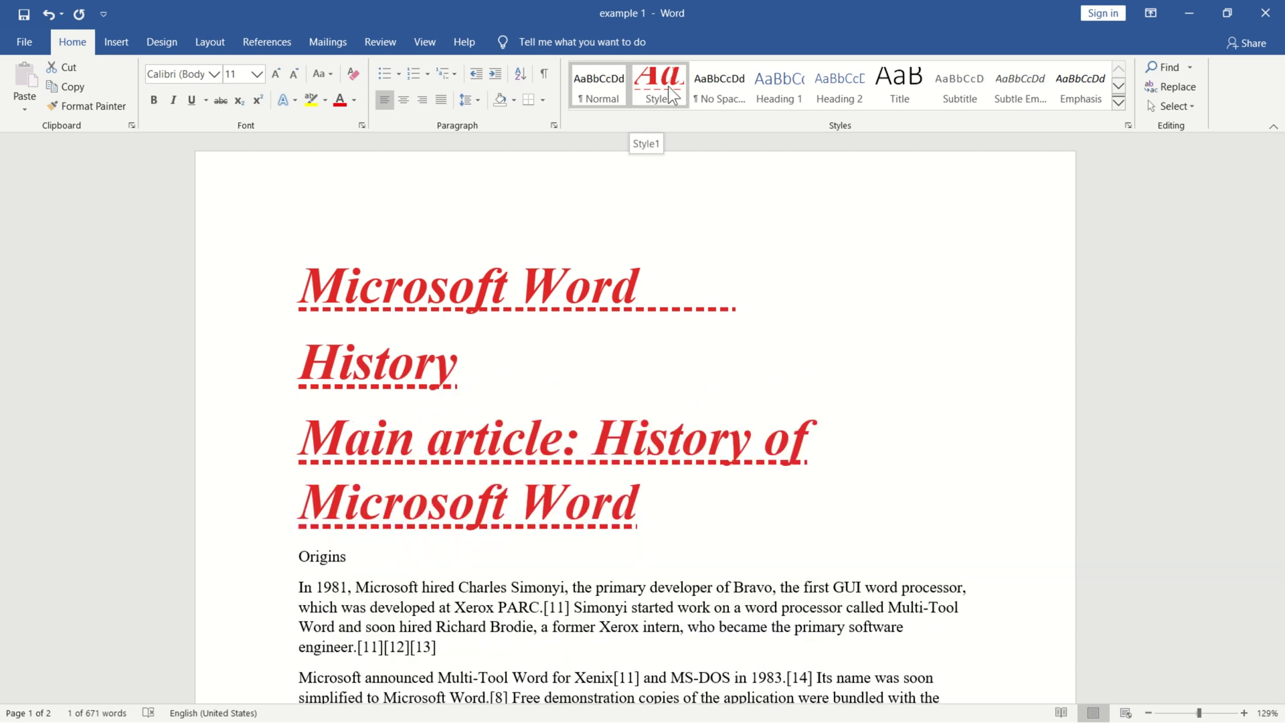
click(672, 85)
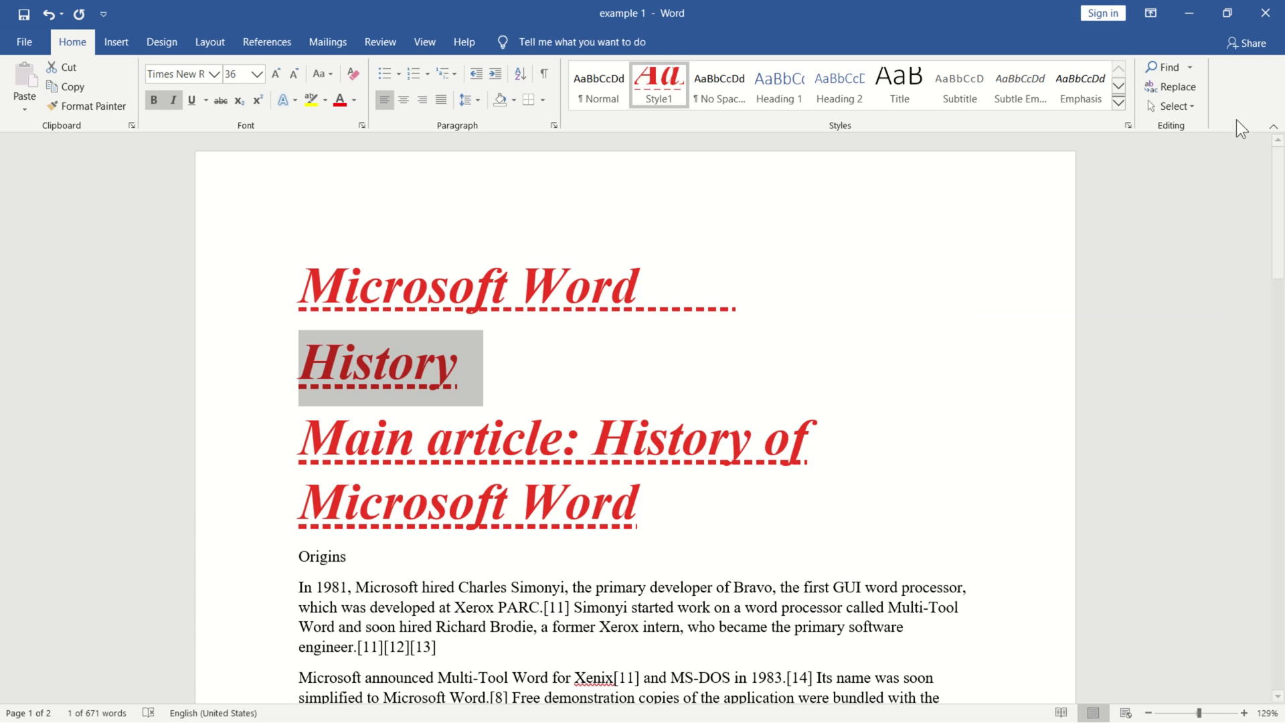
click(1116, 101)
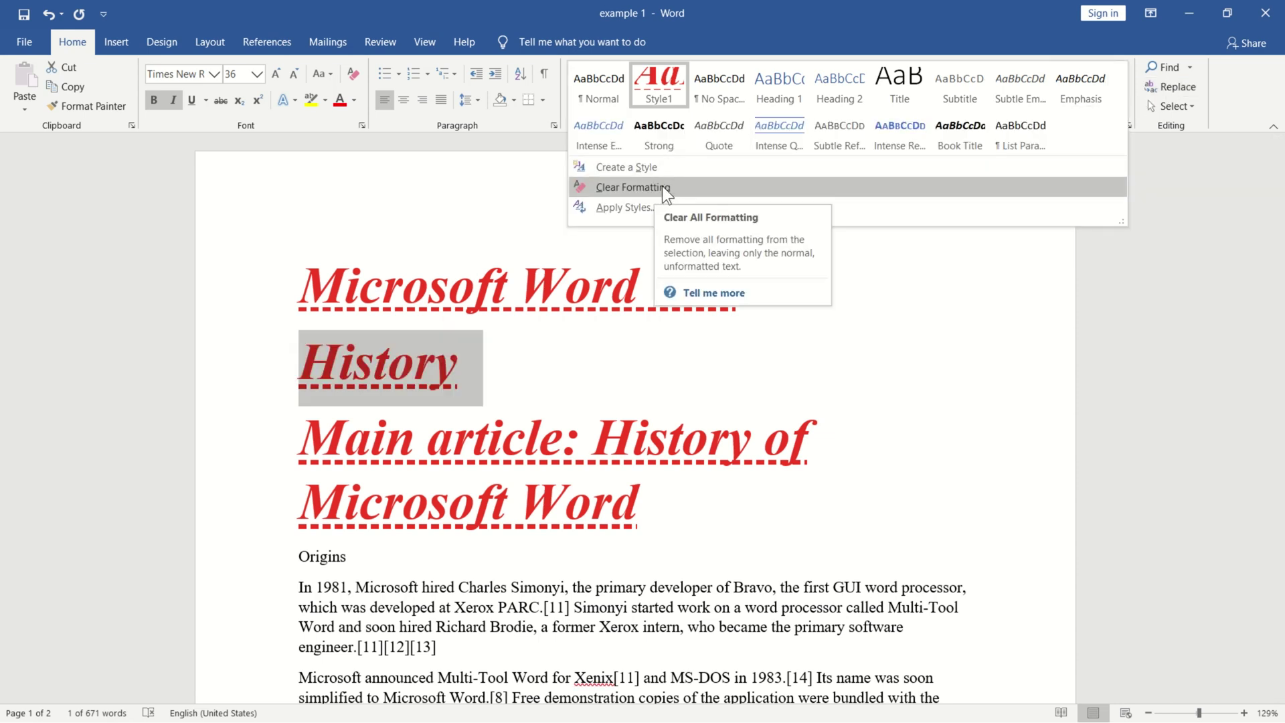
click(782, 395)
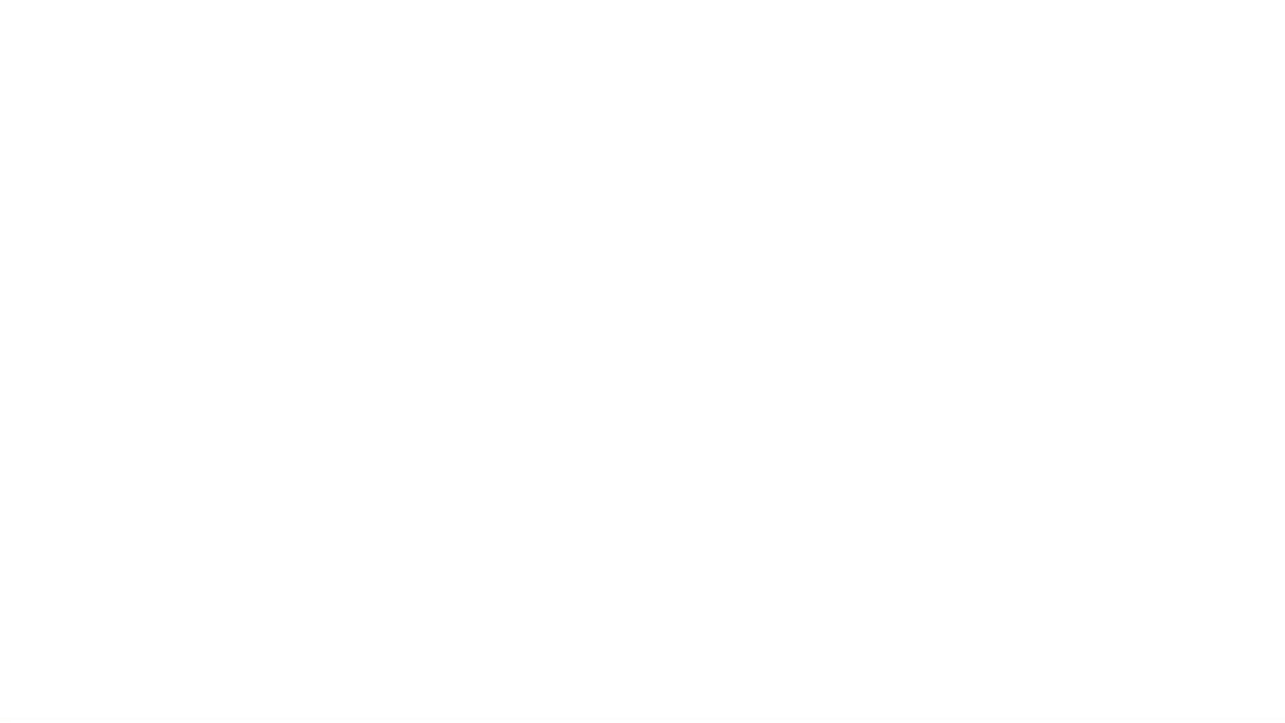
click(711, 354)
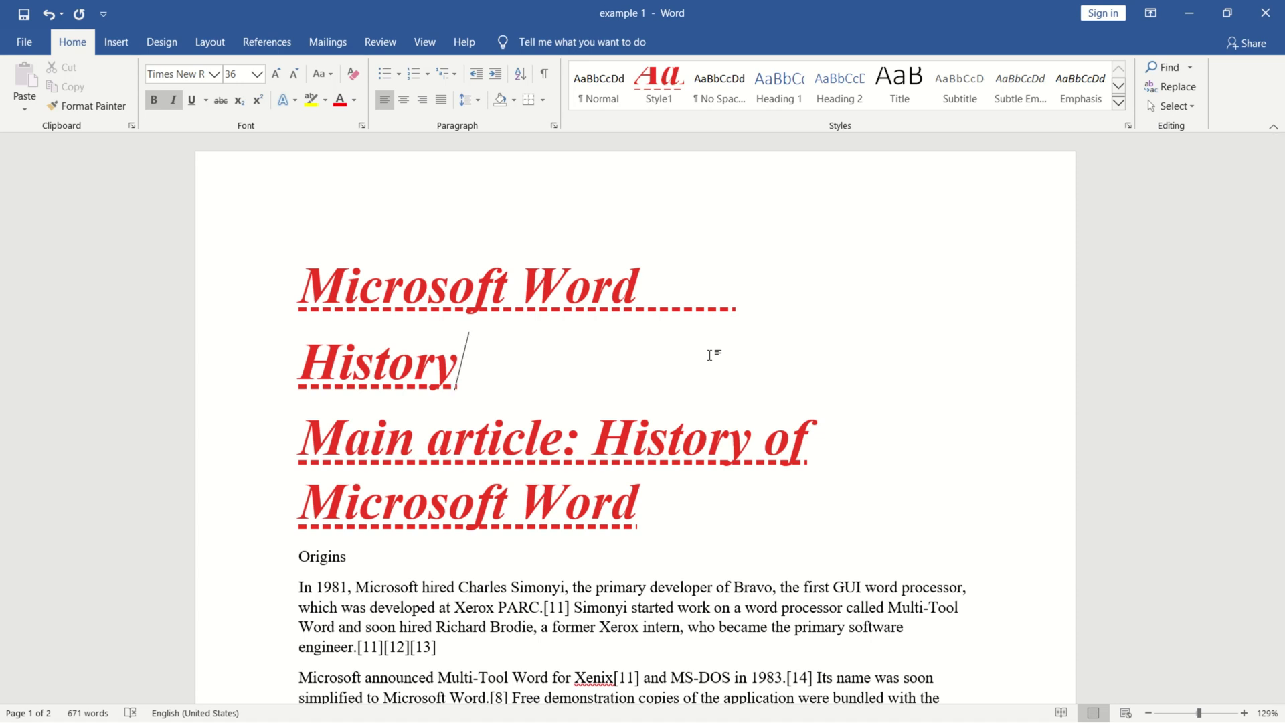
Modify Style1 to turn off italics and use the green Accent 6 font colour.
click(721, 91)
click(663, 87)
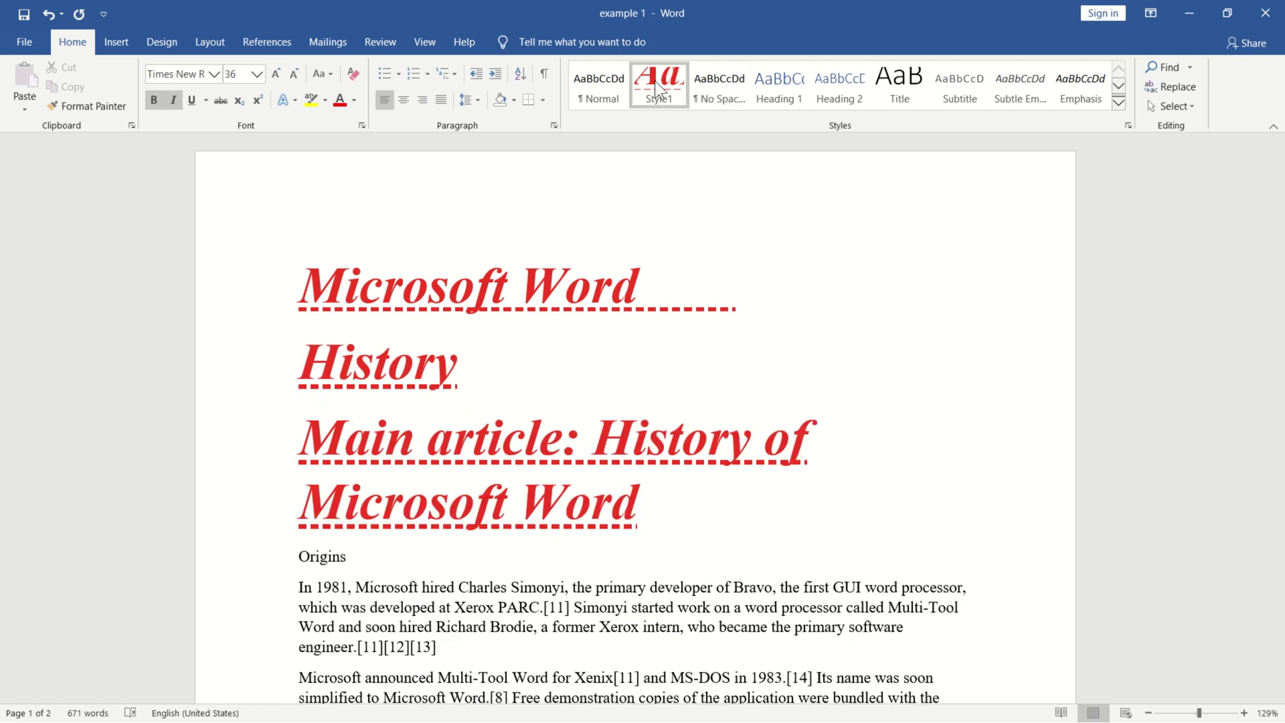
right_click(655, 81)
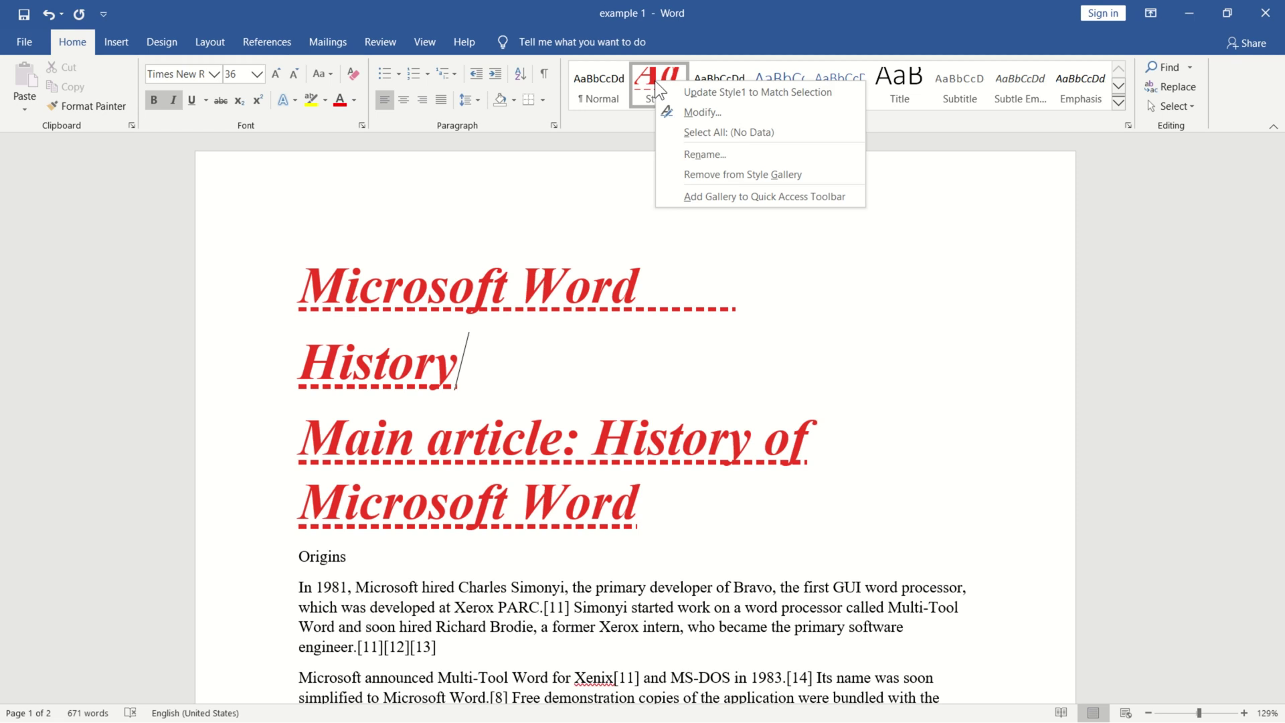
click(697, 111)
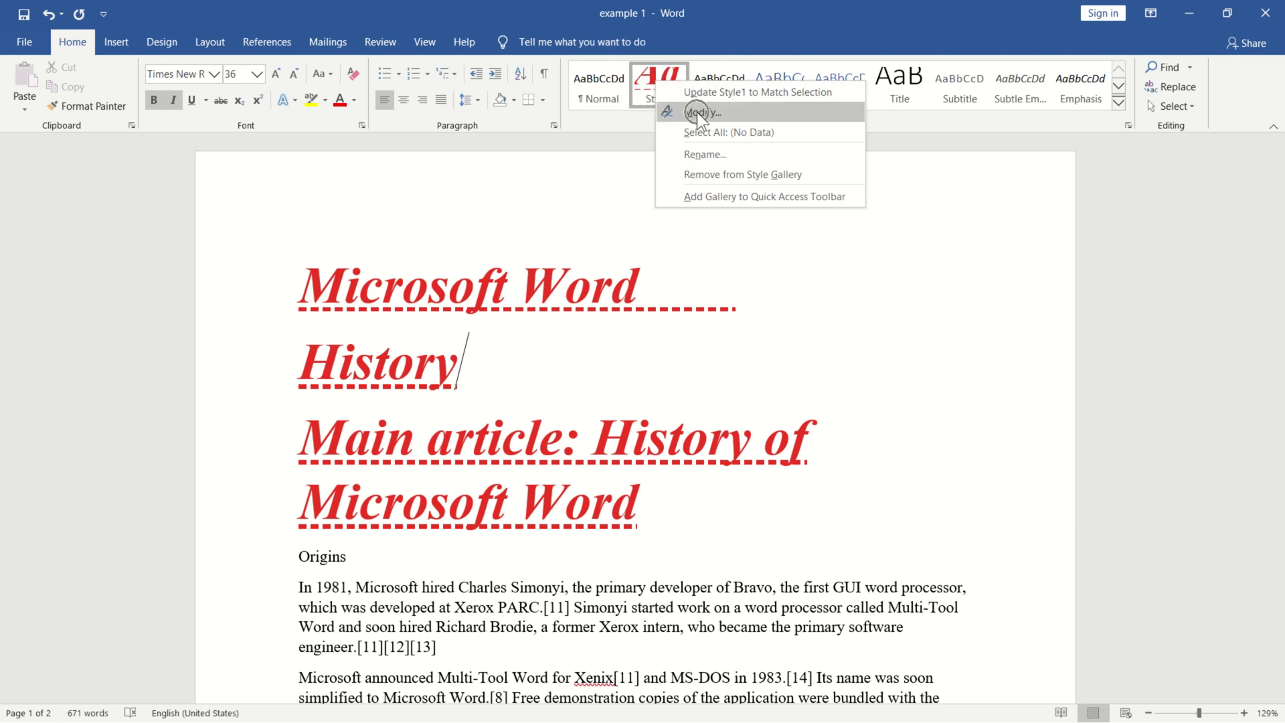
click(712, 111)
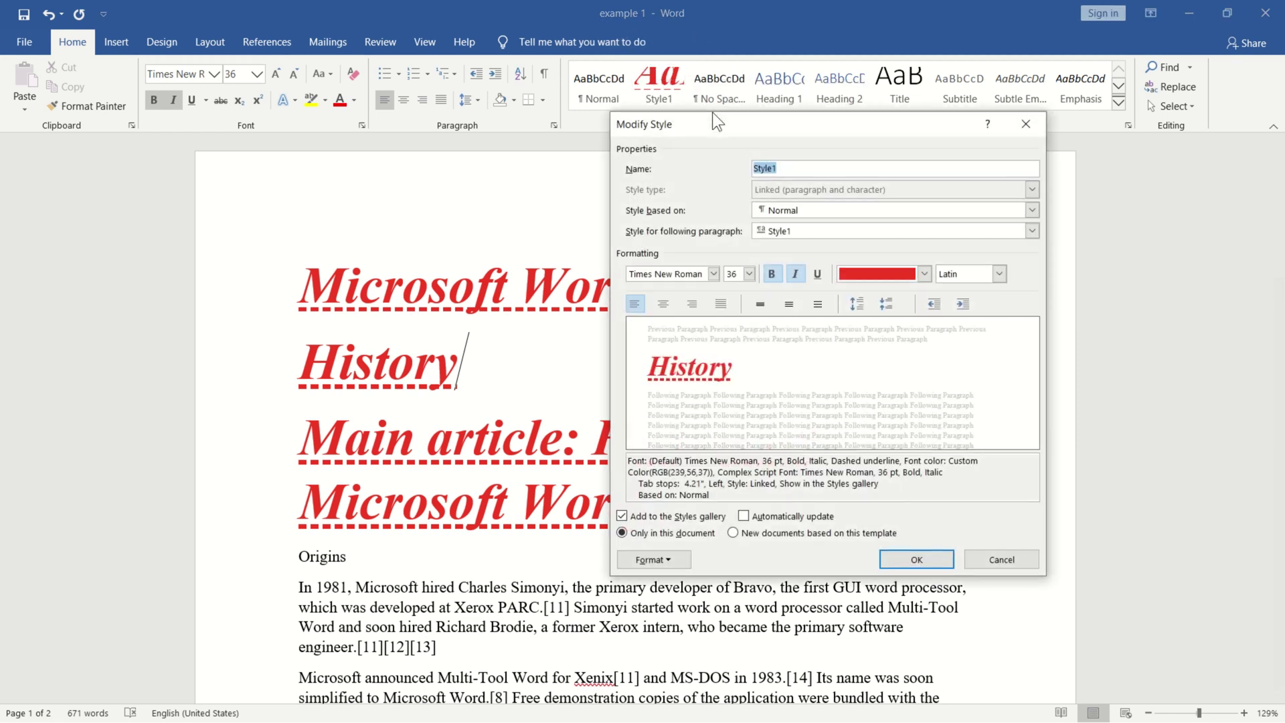
click(729, 275)
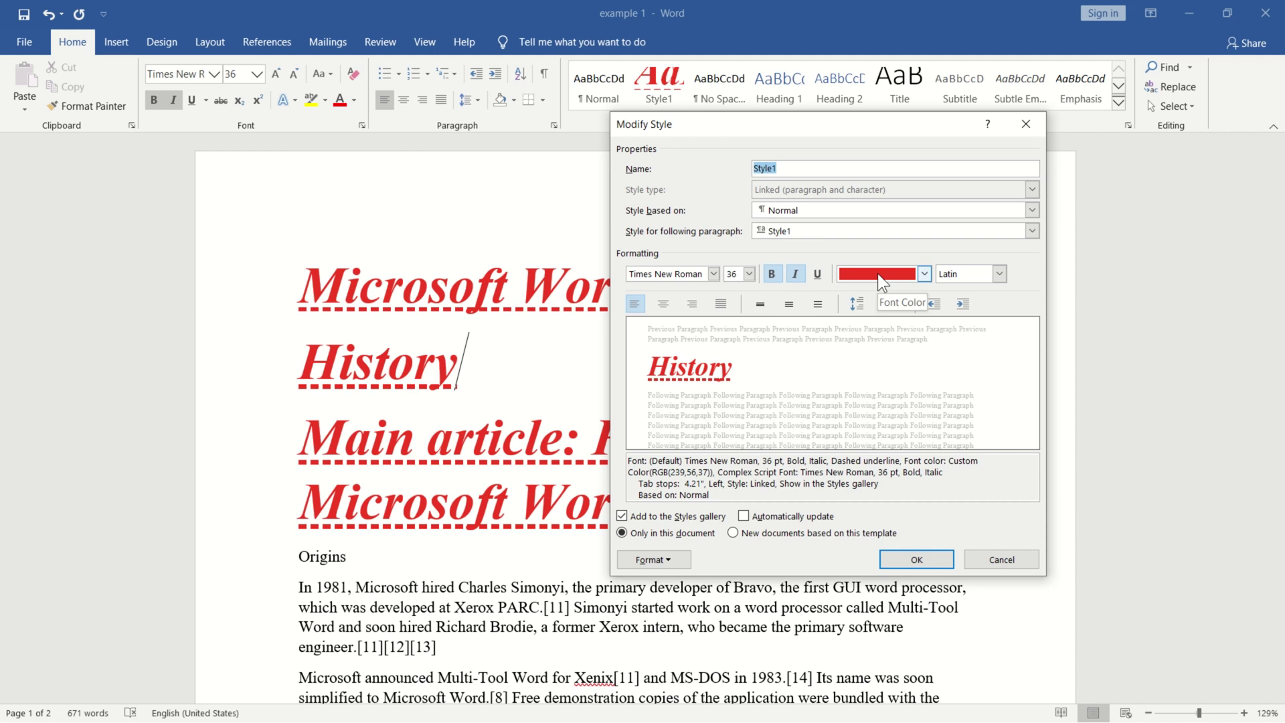
click(796, 273)
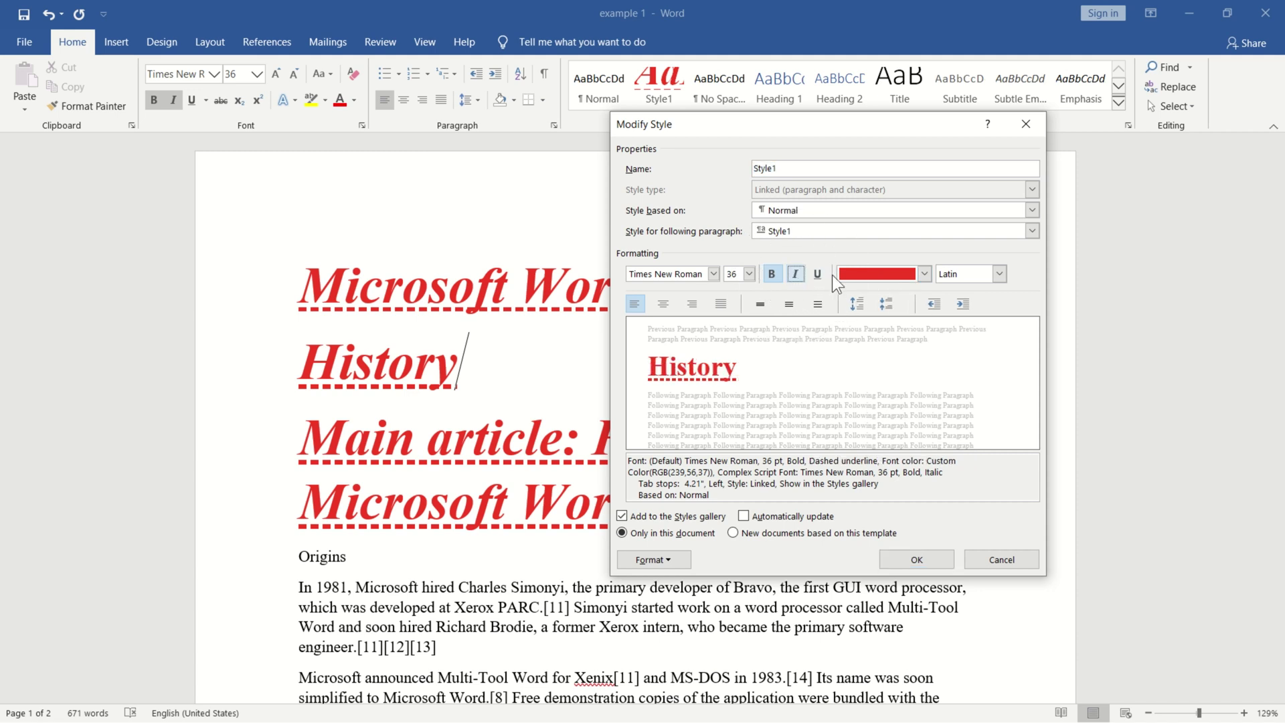
click(925, 274)
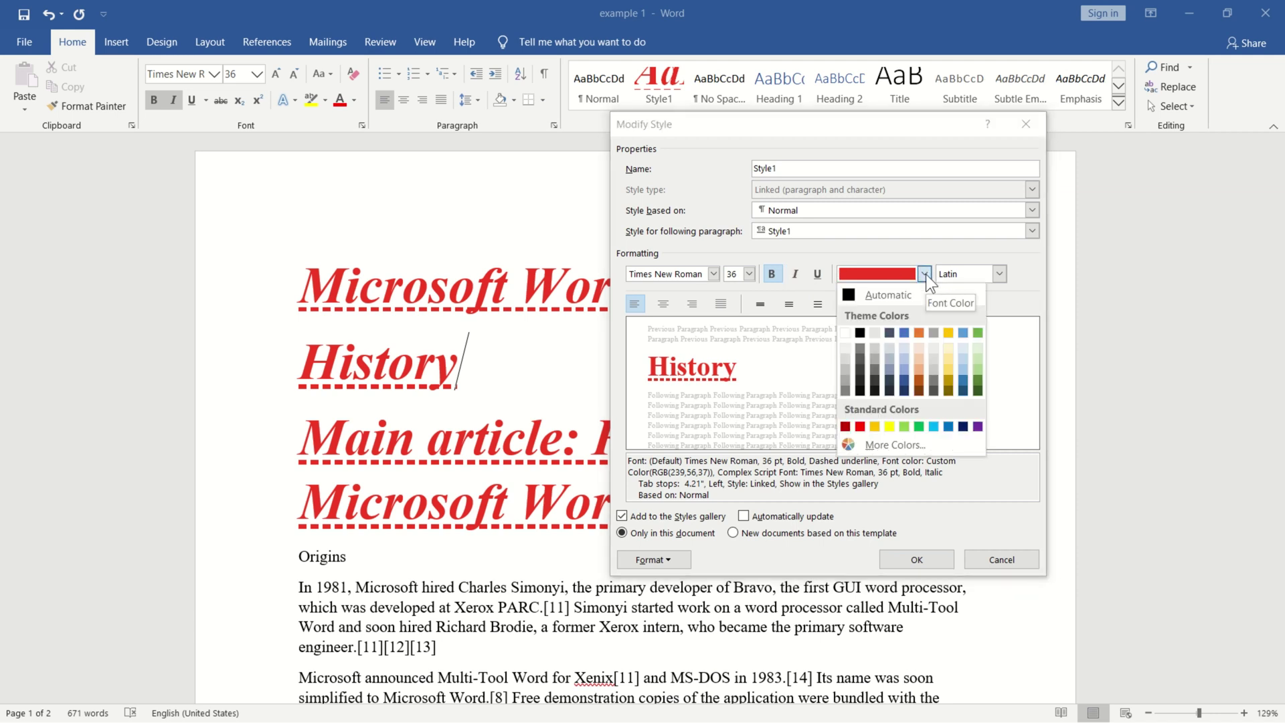
click(975, 334)
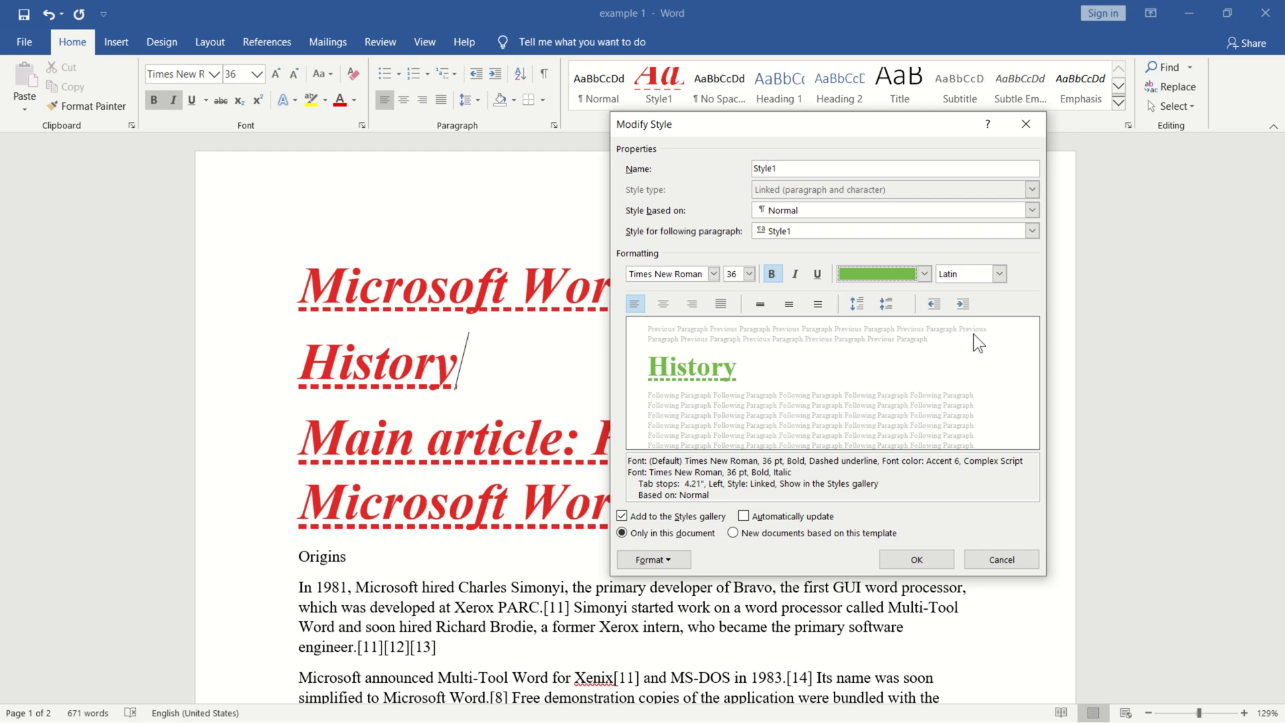
Confirm the Style1 changes so the History and Main article lines turn green.
click(927, 559)
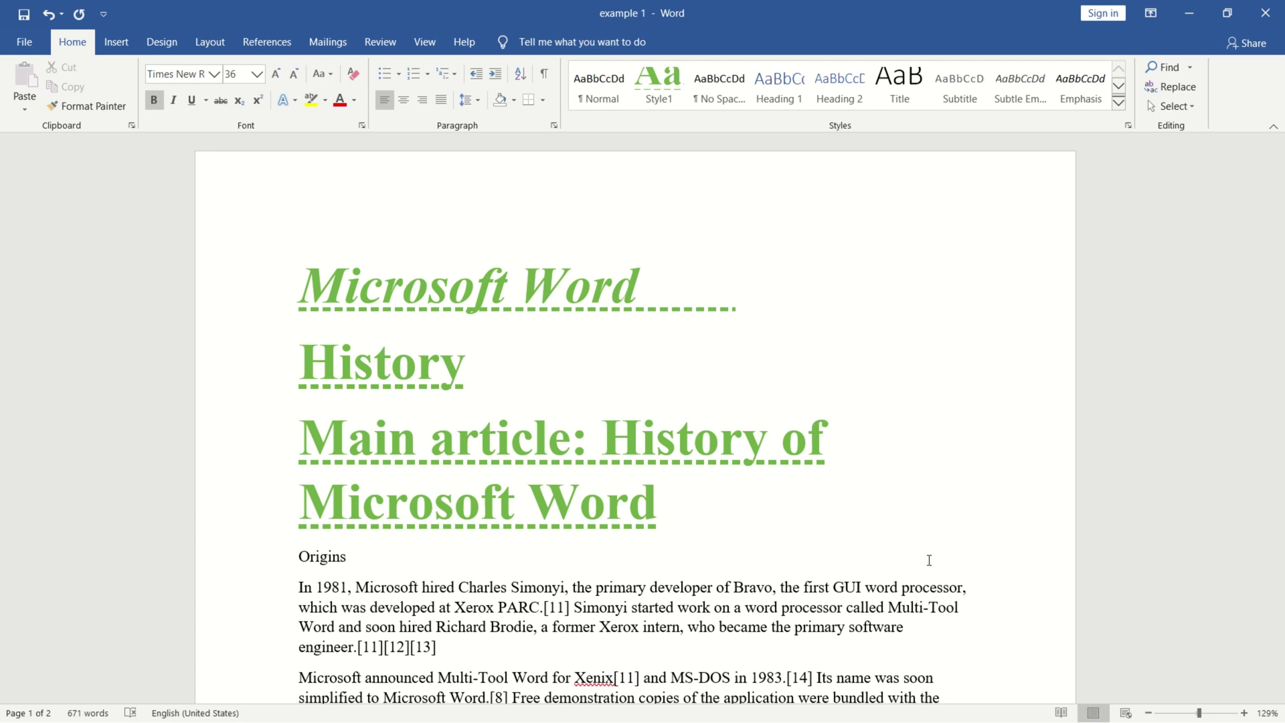
scroll(783, 378, down, 1)
click(510, 512)
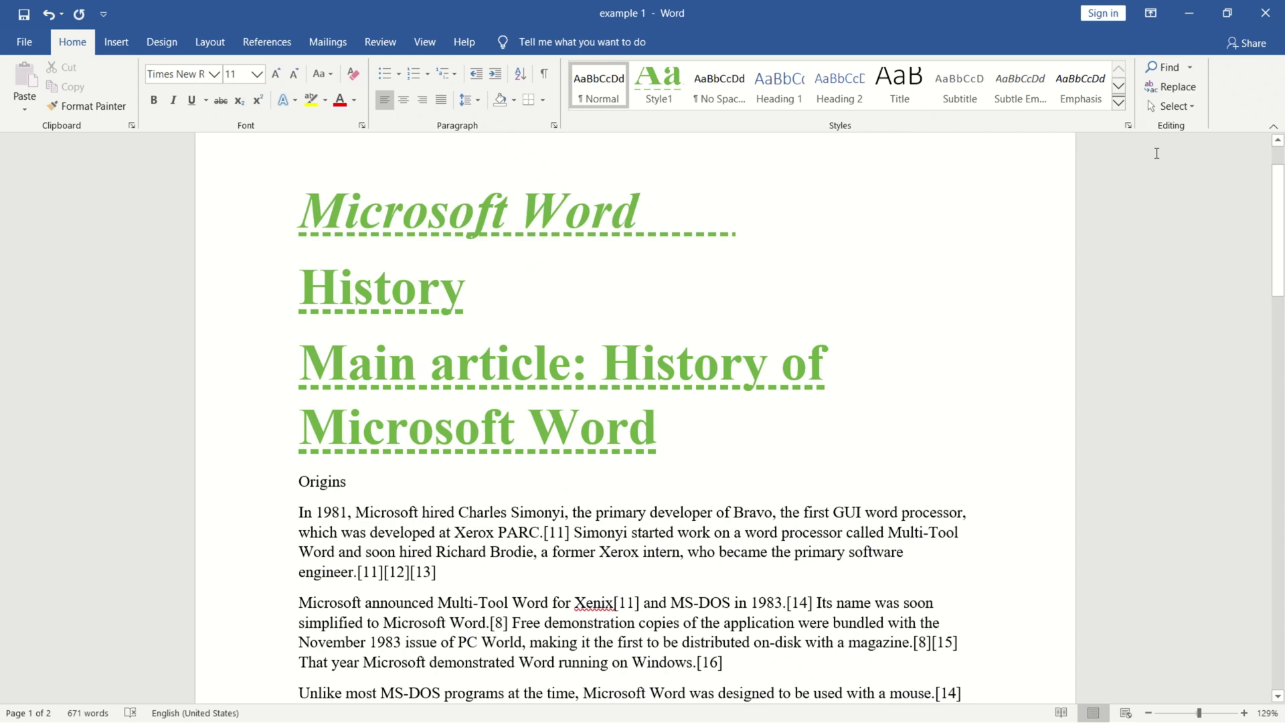
click(1118, 99)
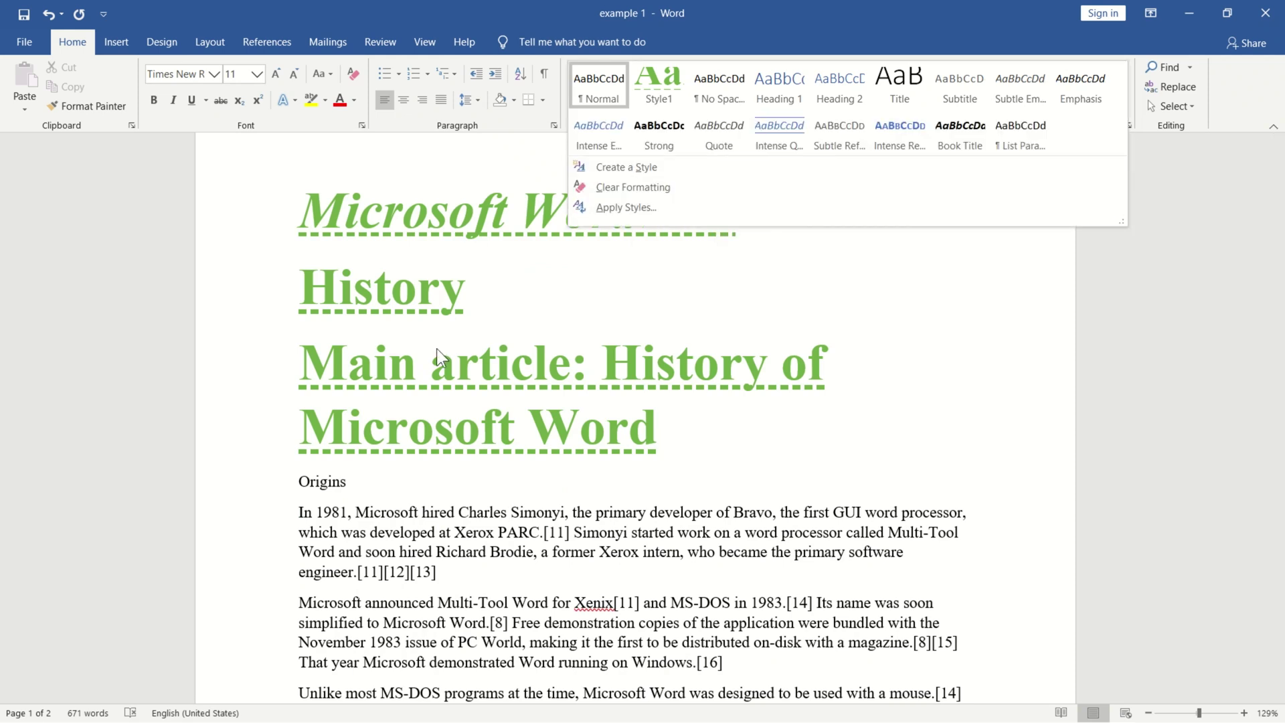
click(292, 487)
click(292, 488)
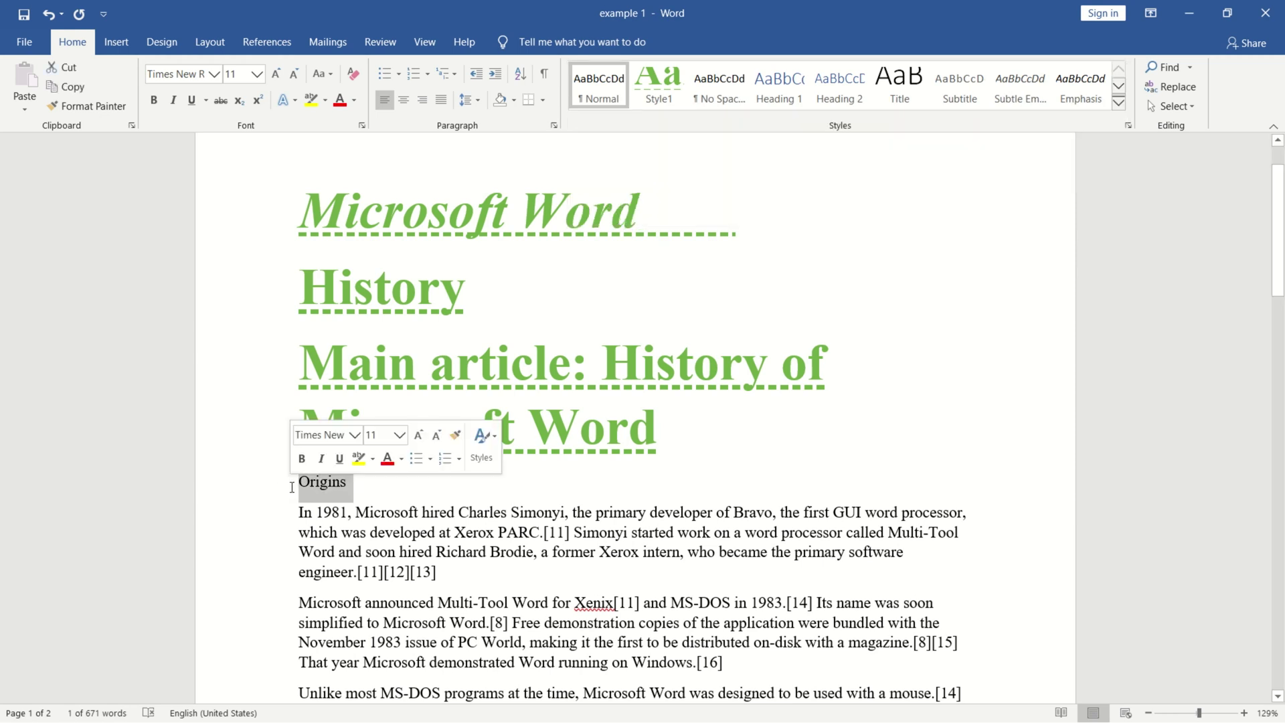
click(1119, 102)
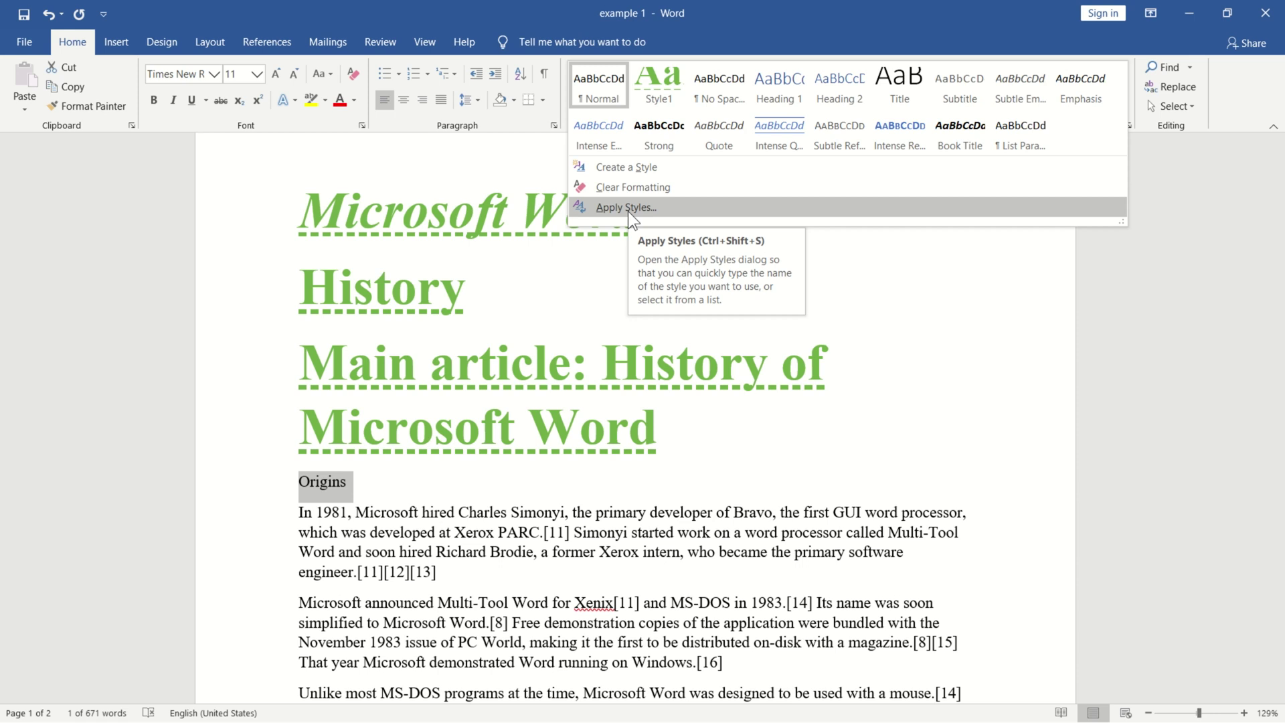
click(818, 432)
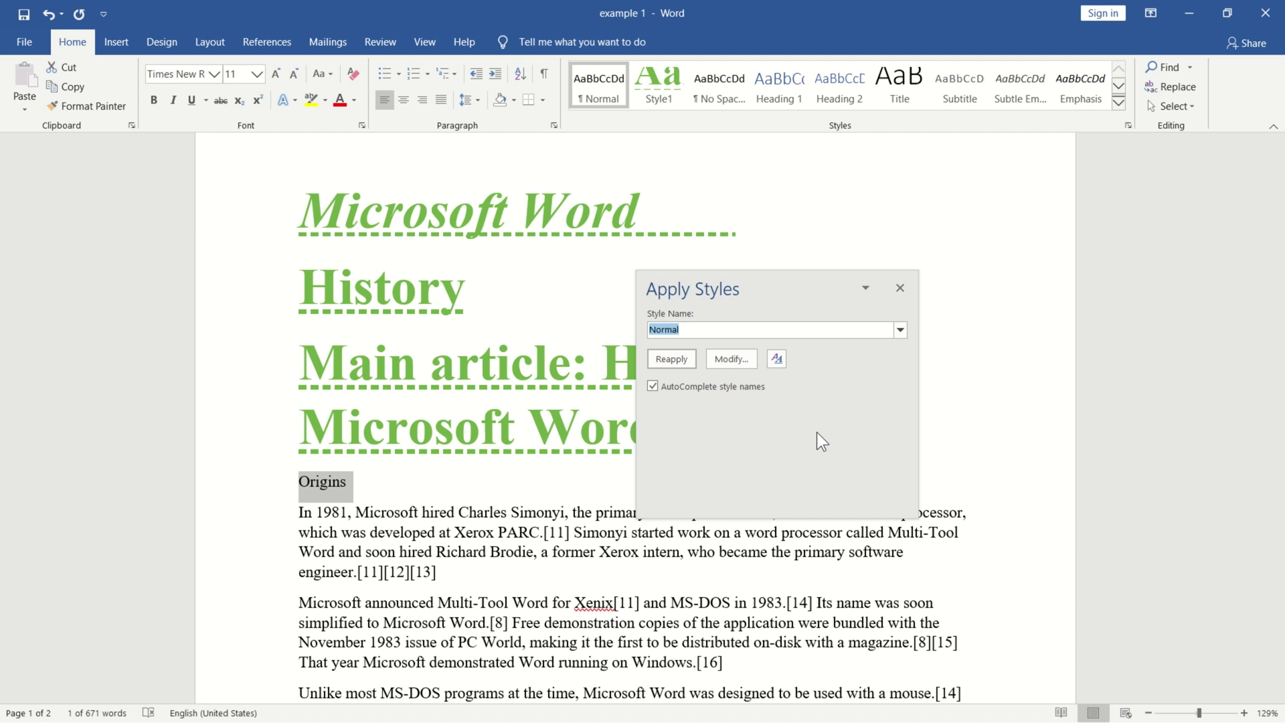
click(901, 288)
mouse_move(276, 492)
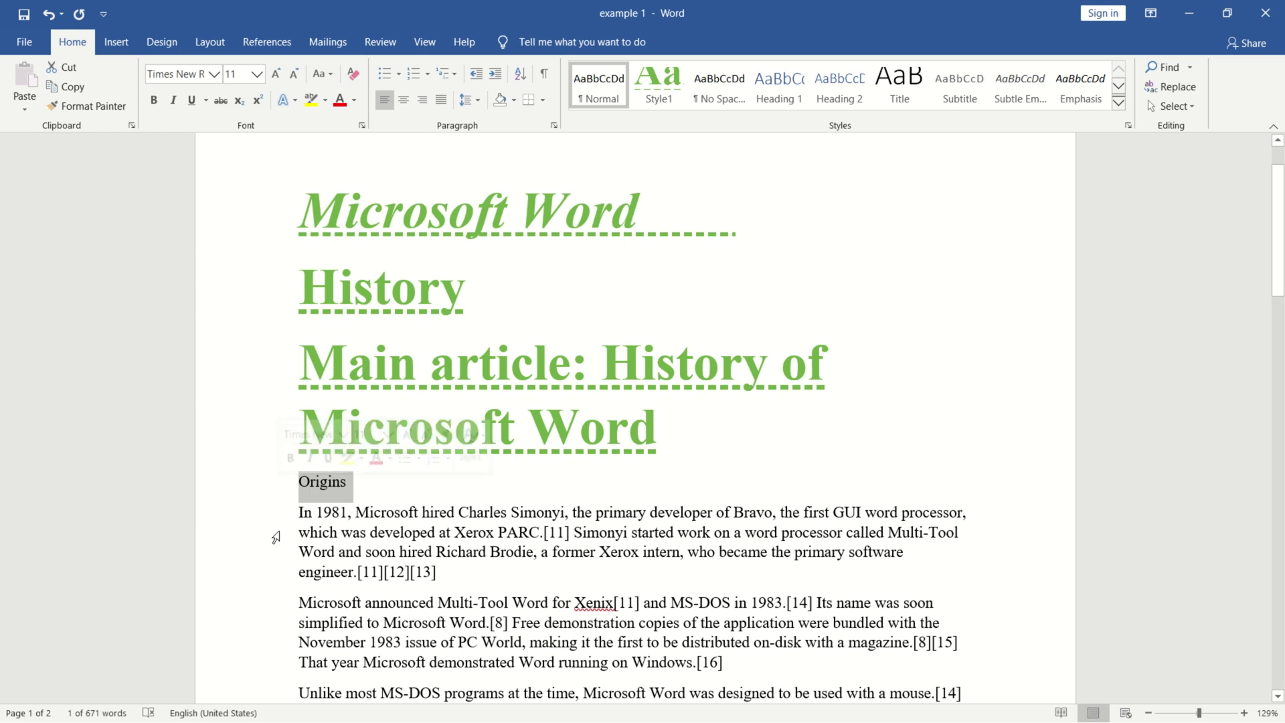
Enter Heading 1 in Apply Styles (Ctrl+Shift+S) for the 'In 1981, Microsoft hired' paragraph.
click(277, 513)
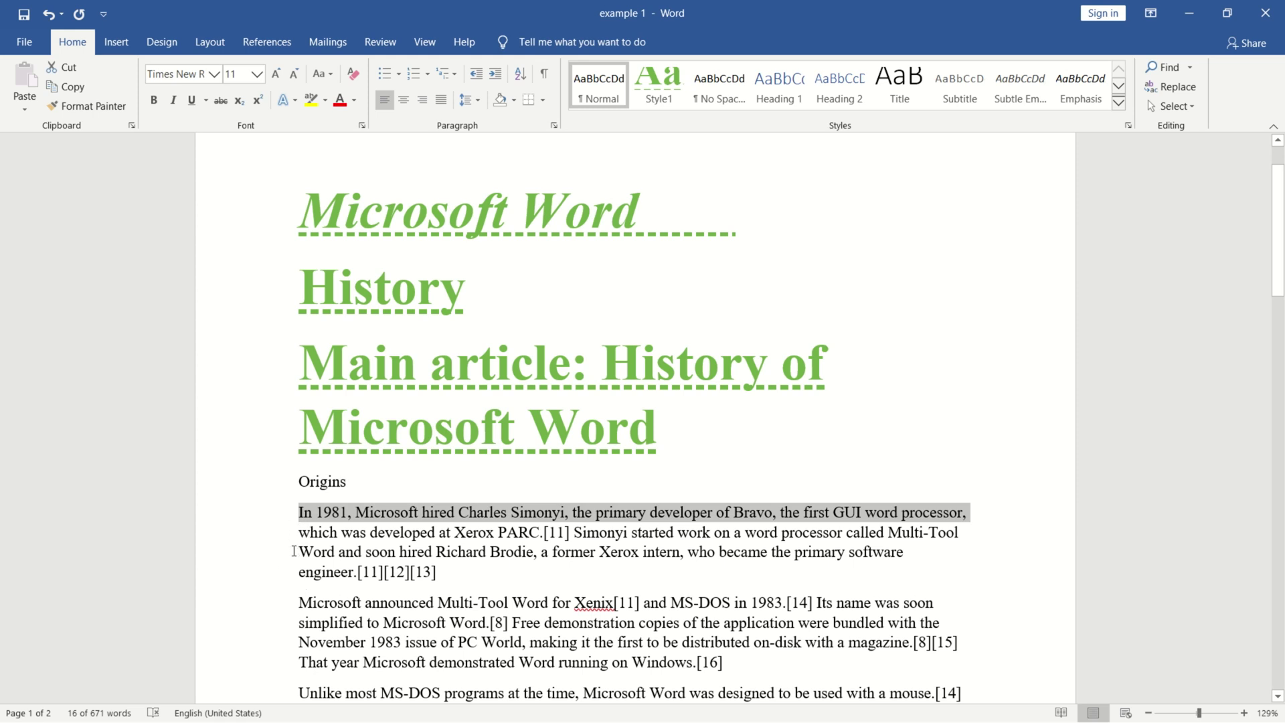
click(494, 532)
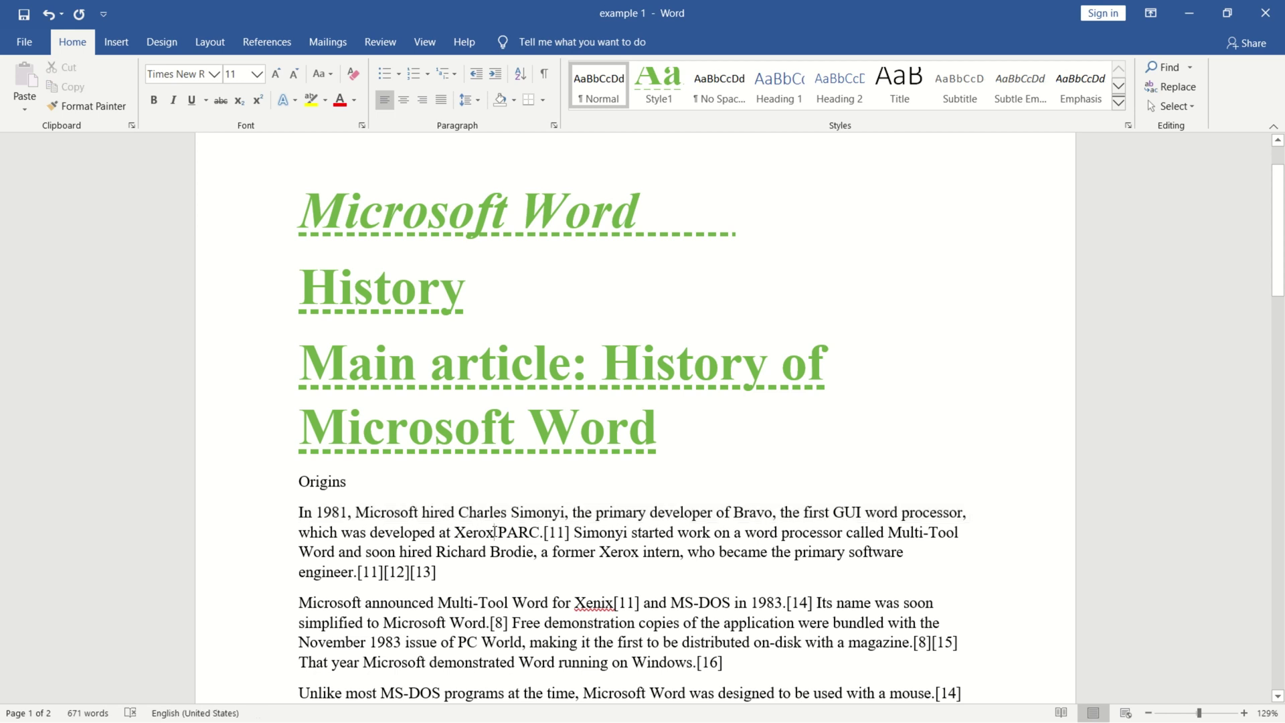
key(ctrl+shift+s)
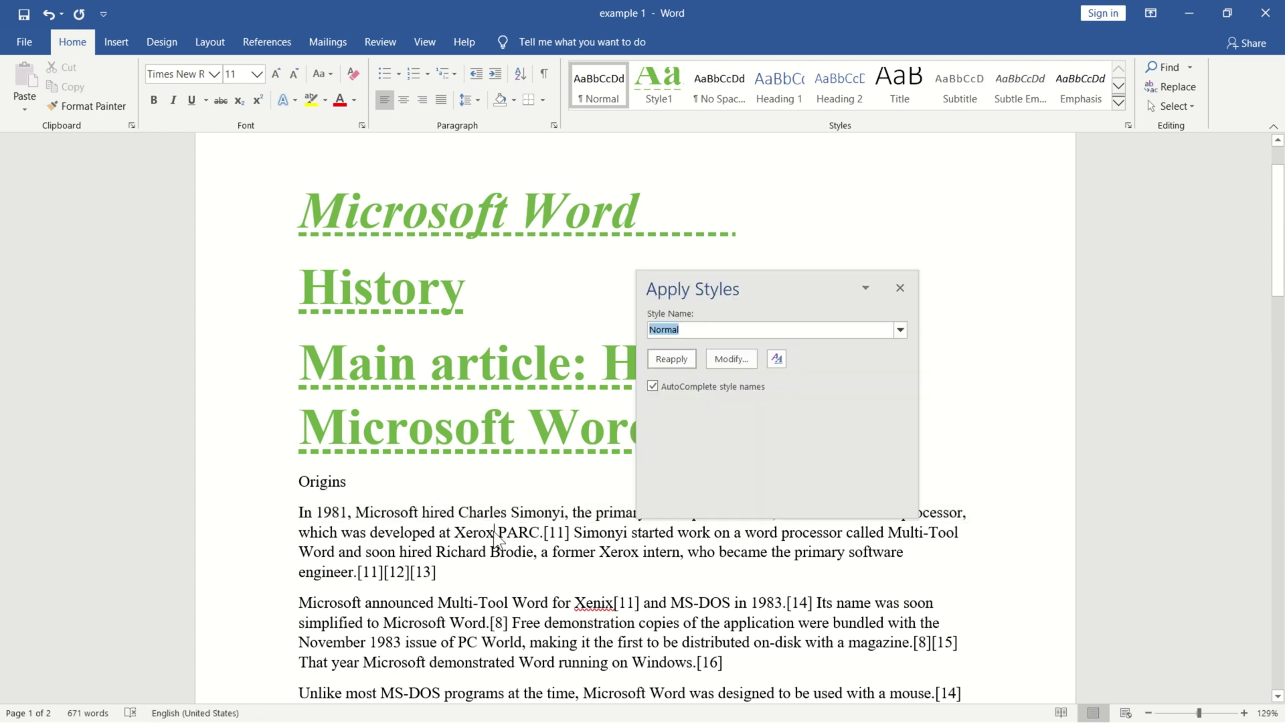
click(704, 331)
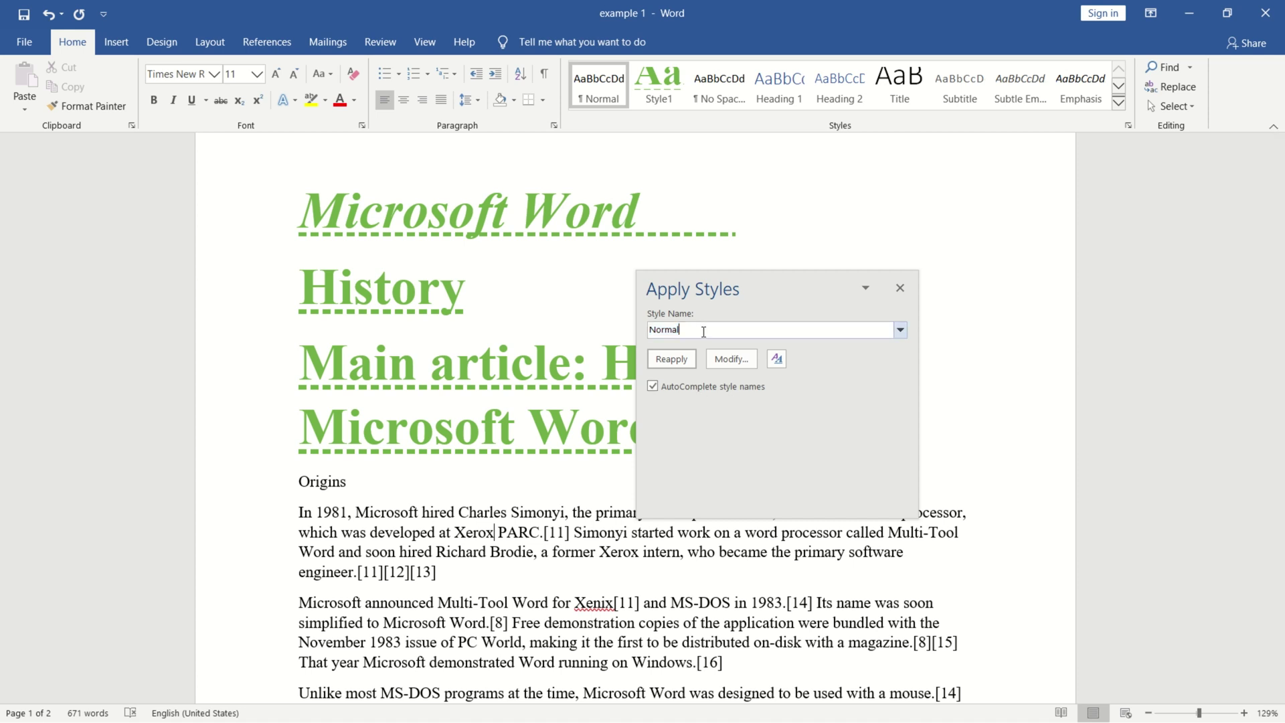
key(BackSpace)
key(BackSpace)
key(BackSpace)
key(BackSpace)
key(BackSpace)
key(BackSpace)
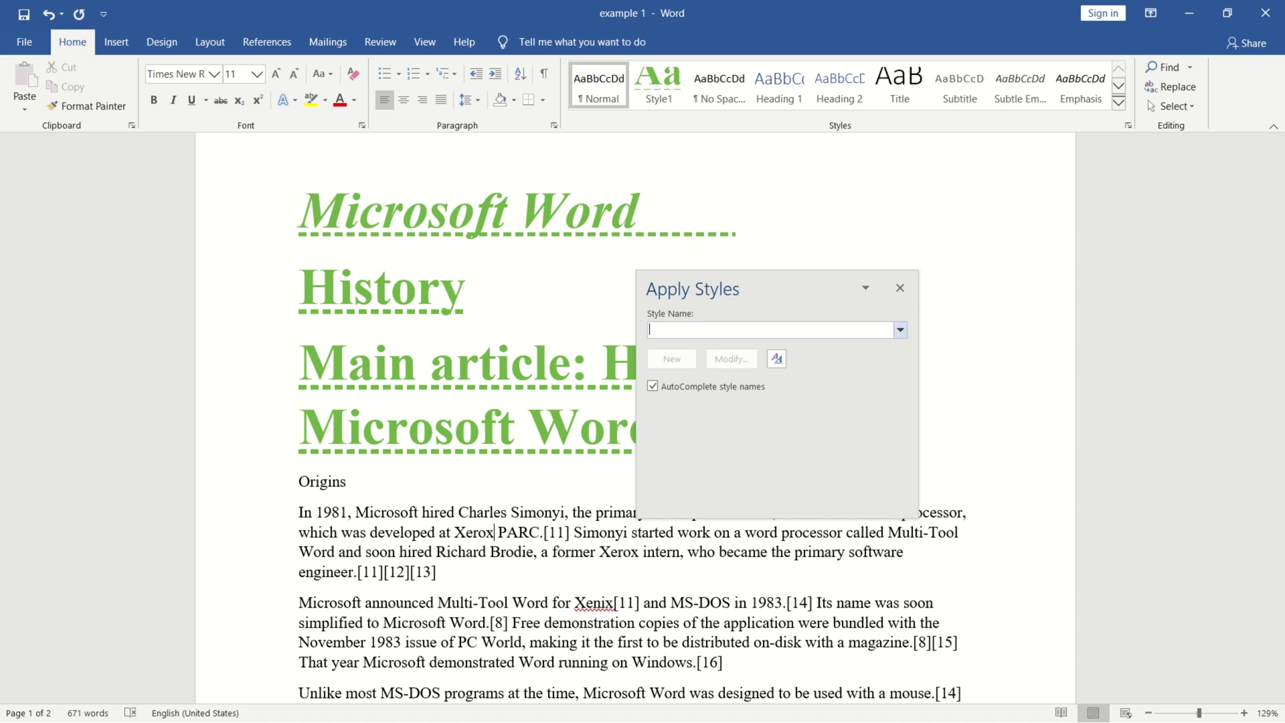
text(Heading 1)
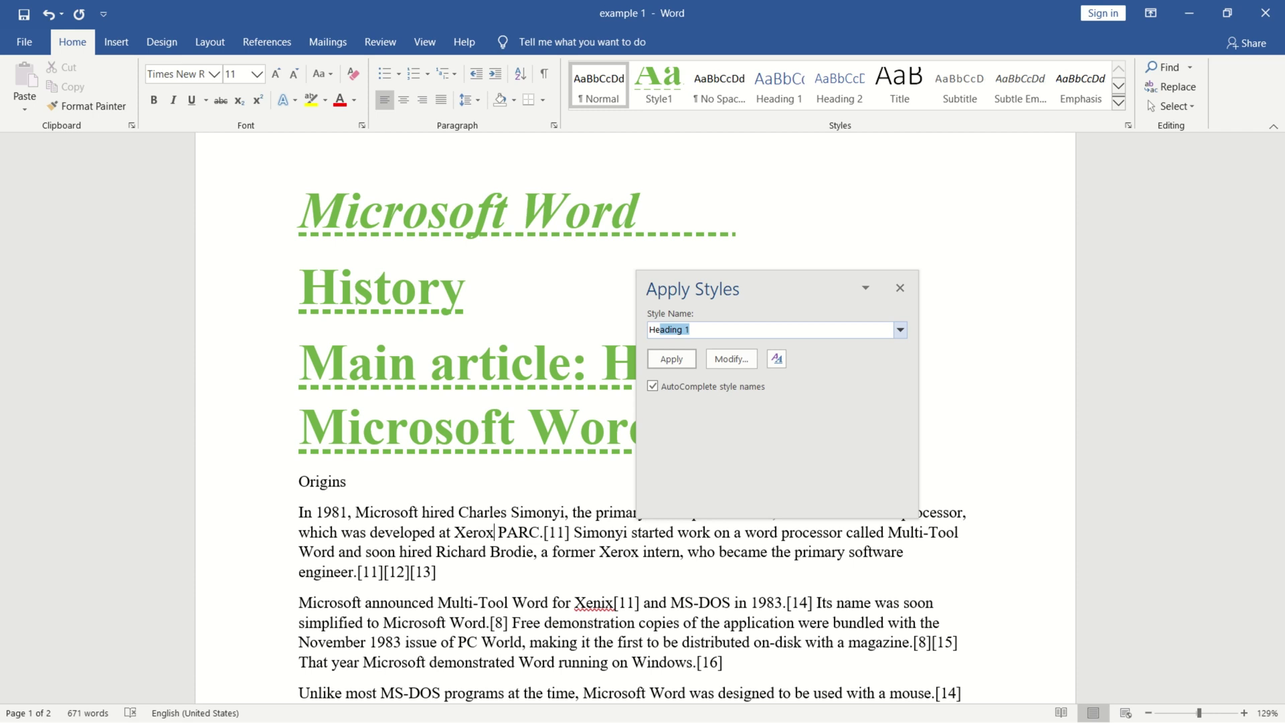
click(677, 356)
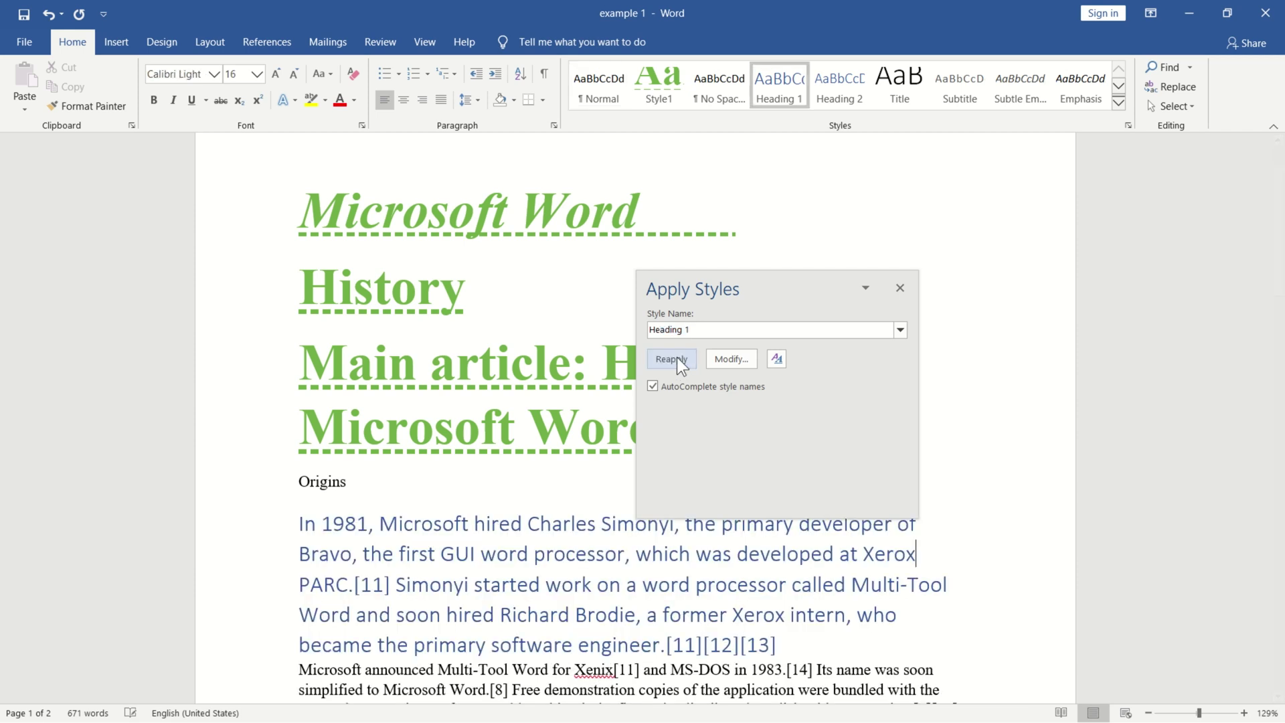
click(727, 358)
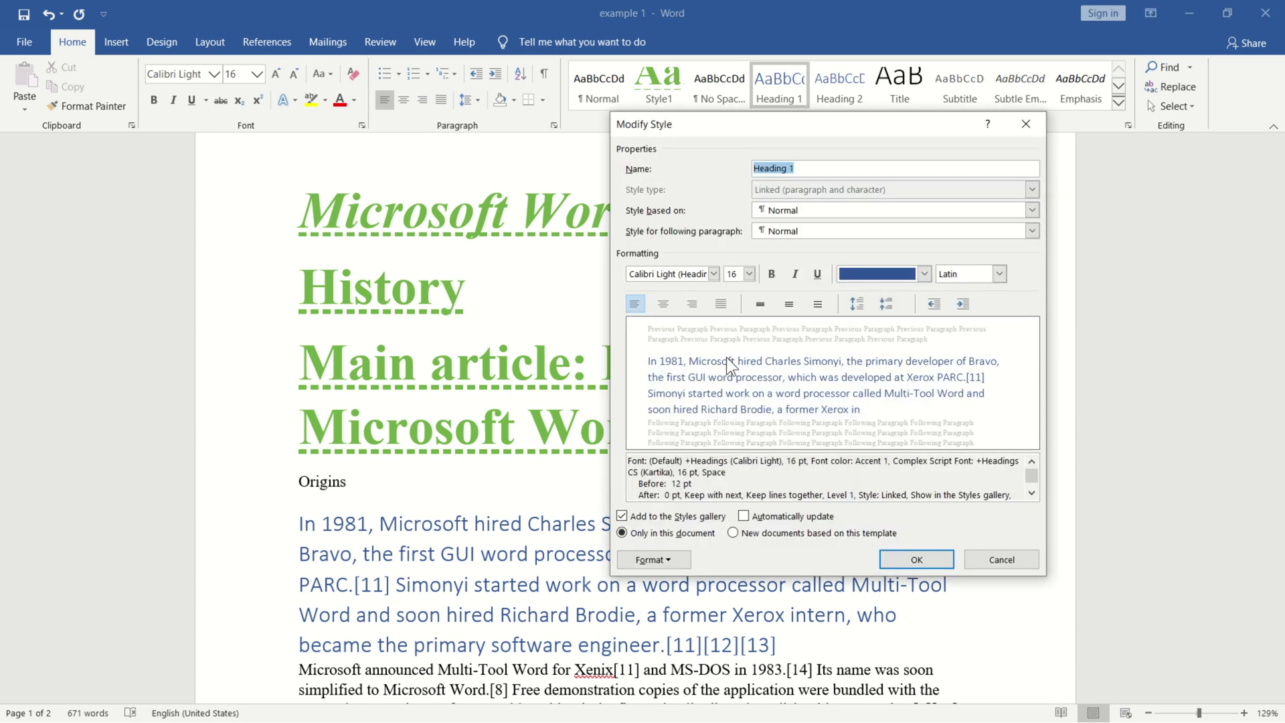
click(1015, 564)
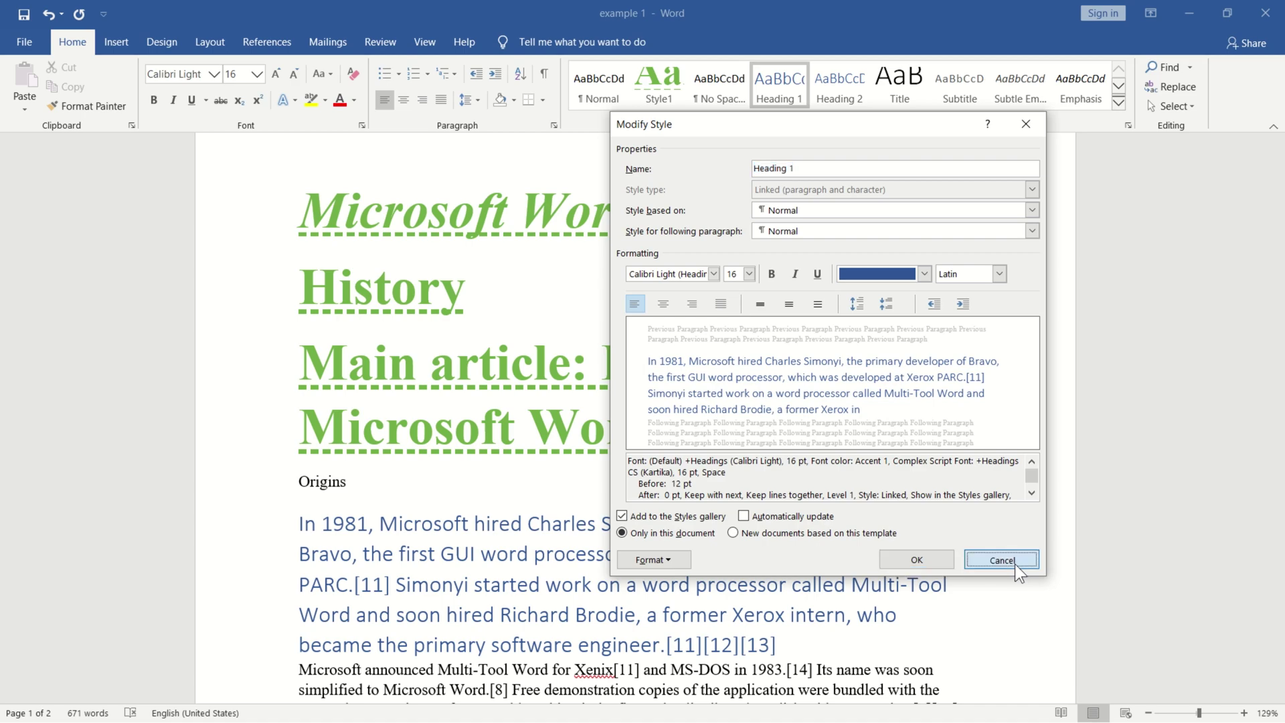